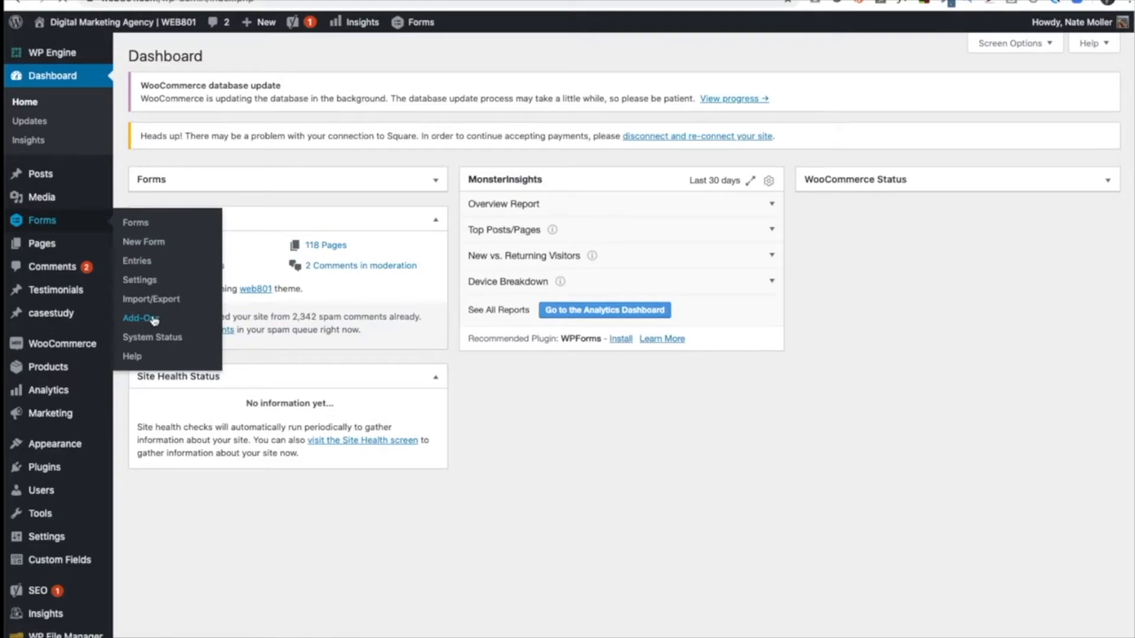
# Install the Mailchimp Add-On from the Gravity Forms add-ons list and activate the plugin.
pyautogui.click(154, 320)
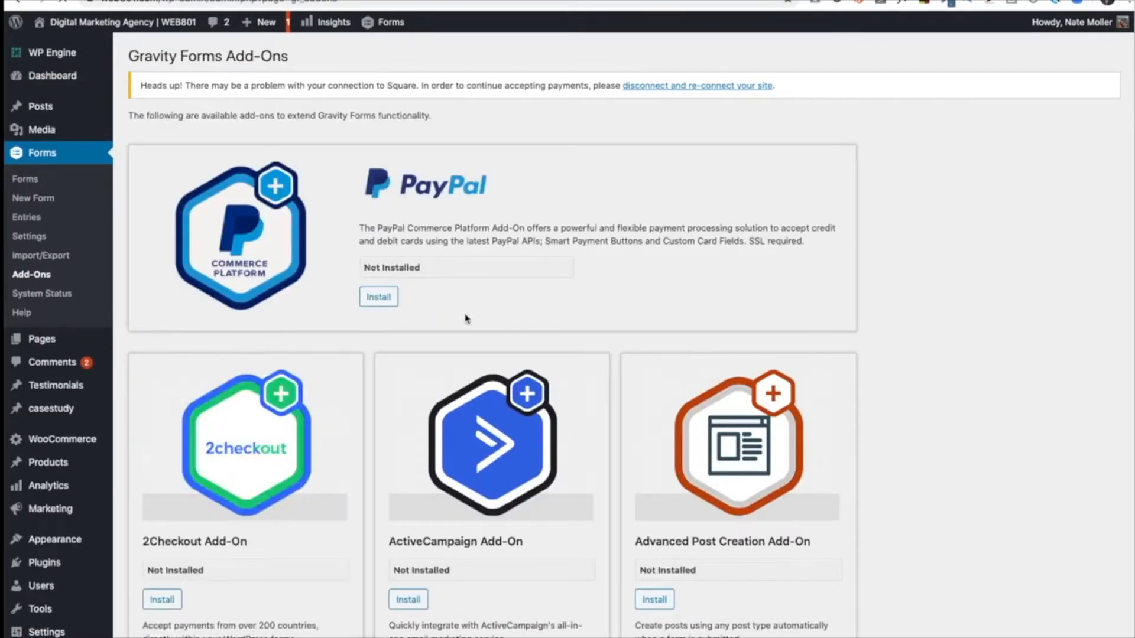
pyautogui.scroll(-20, 455, 321)
pyautogui.scroll(-18, 476, 313)
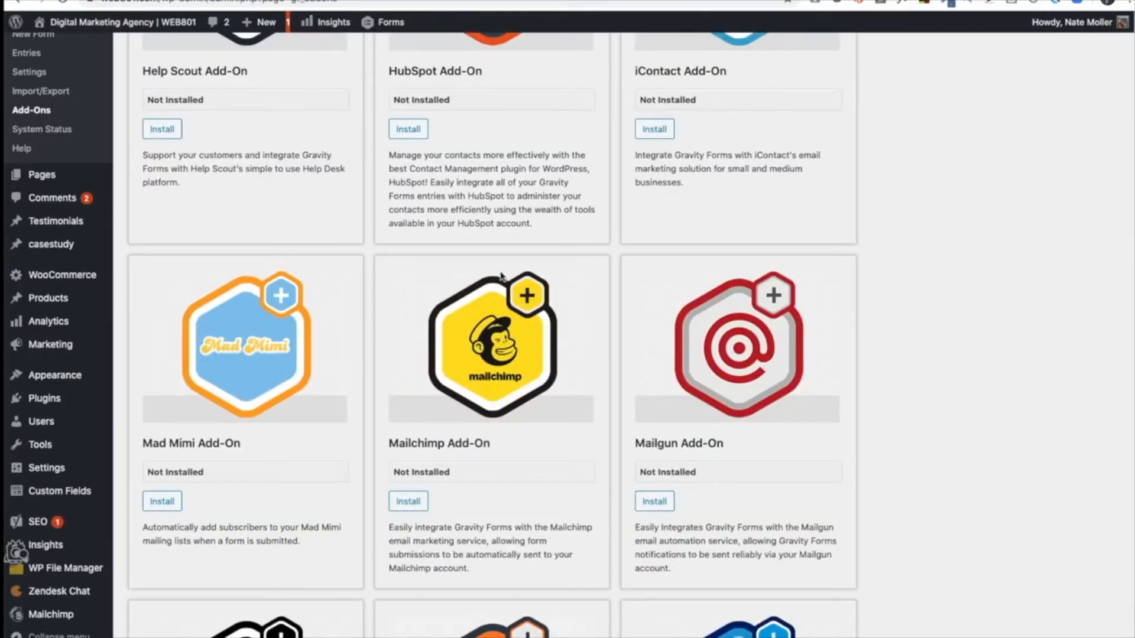
pyautogui.click(408, 502)
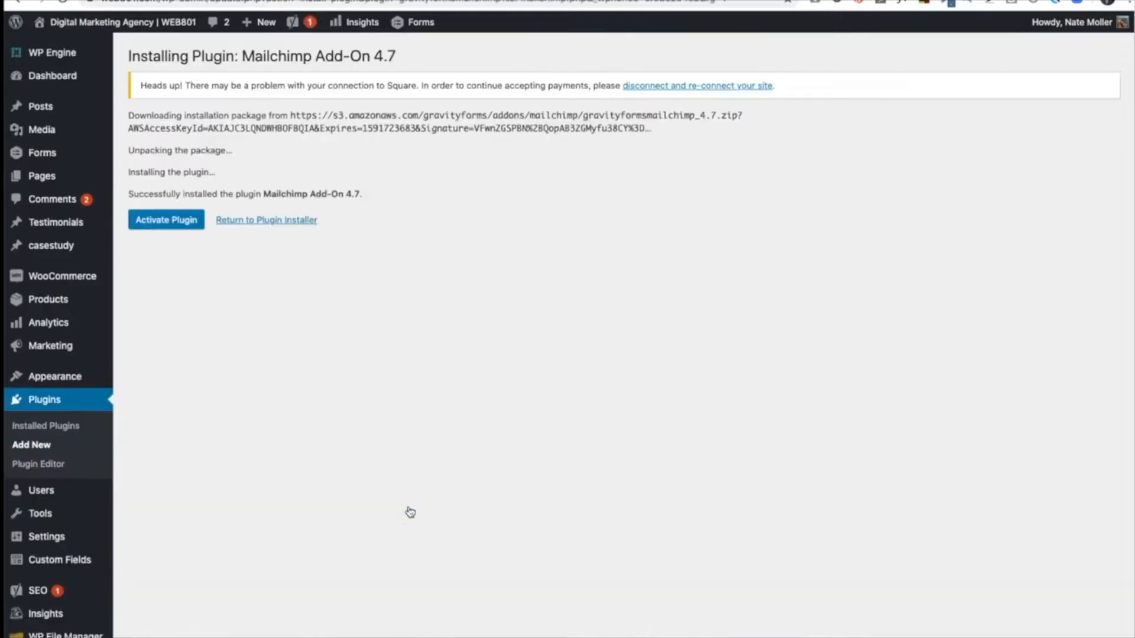
pyautogui.click(179, 226)
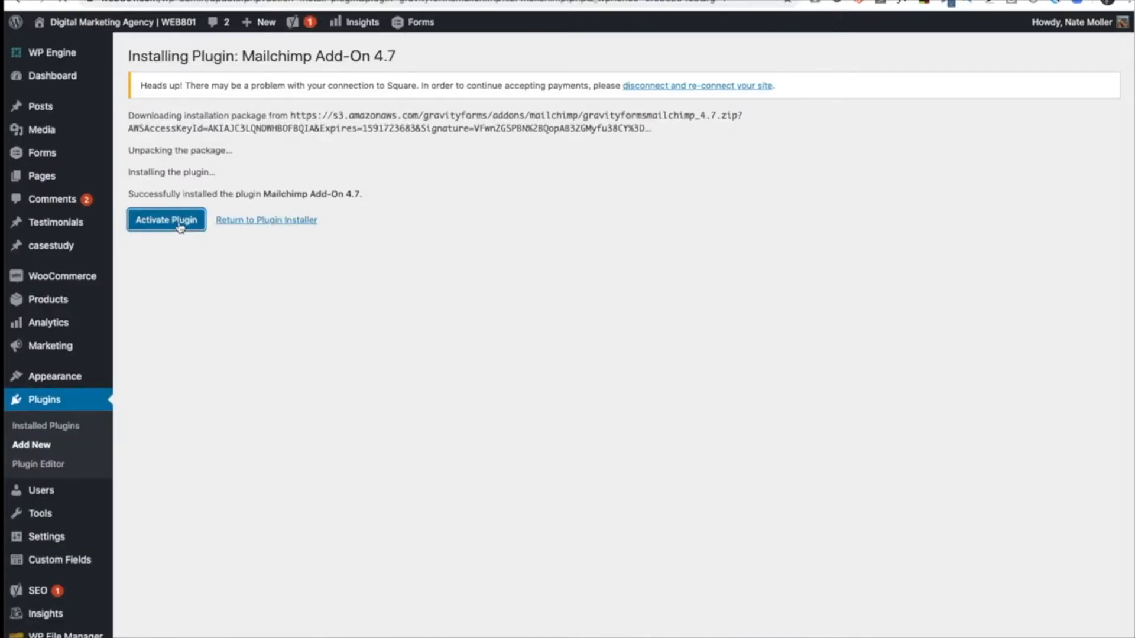
# Open the Mailchimp feeds of the active Onboarding form and go from there to the Mailchimp Settings with the API key field.
pyautogui.moveTo(100, 155)
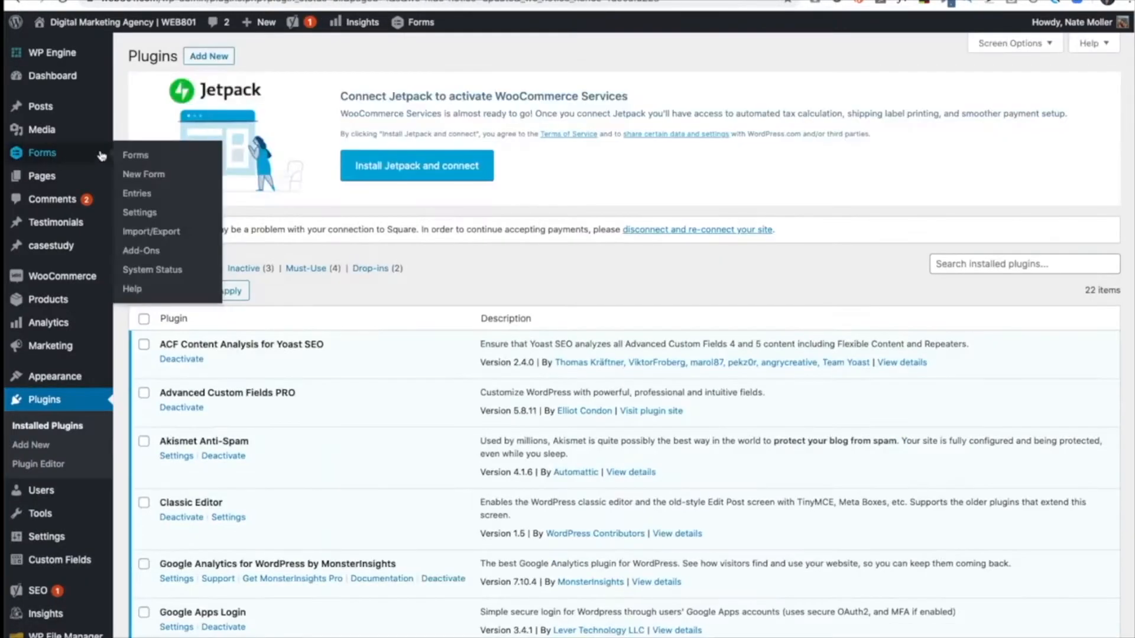
pyautogui.click(136, 155)
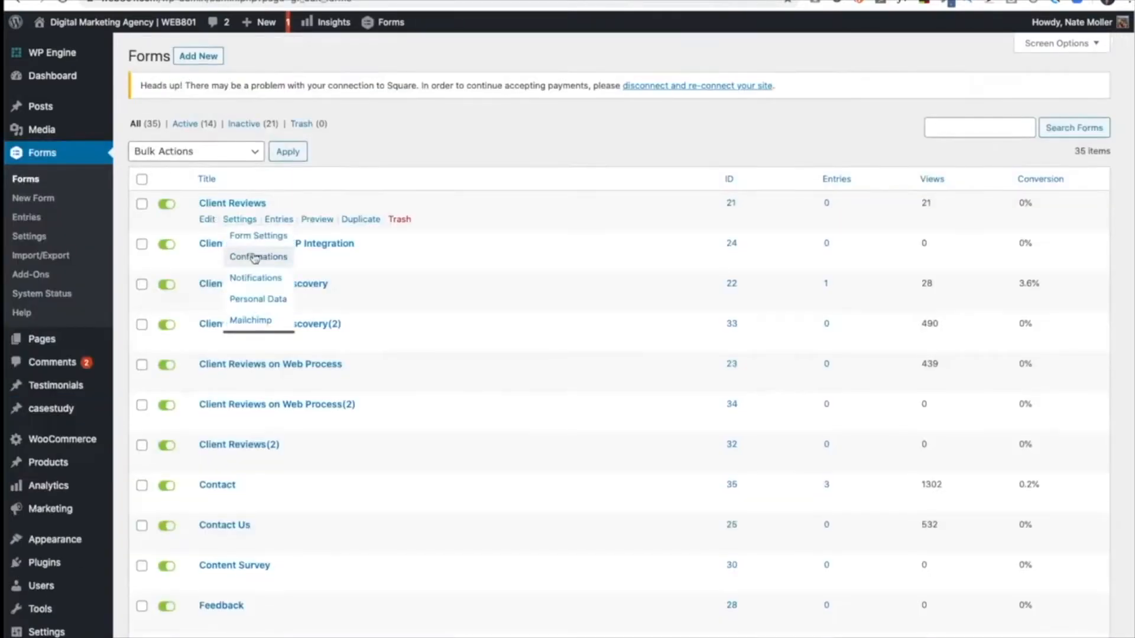
pyautogui.scroll(-7, 175, 383)
pyautogui.scroll(-2, 177, 387)
pyautogui.scroll(10, 178, 385)
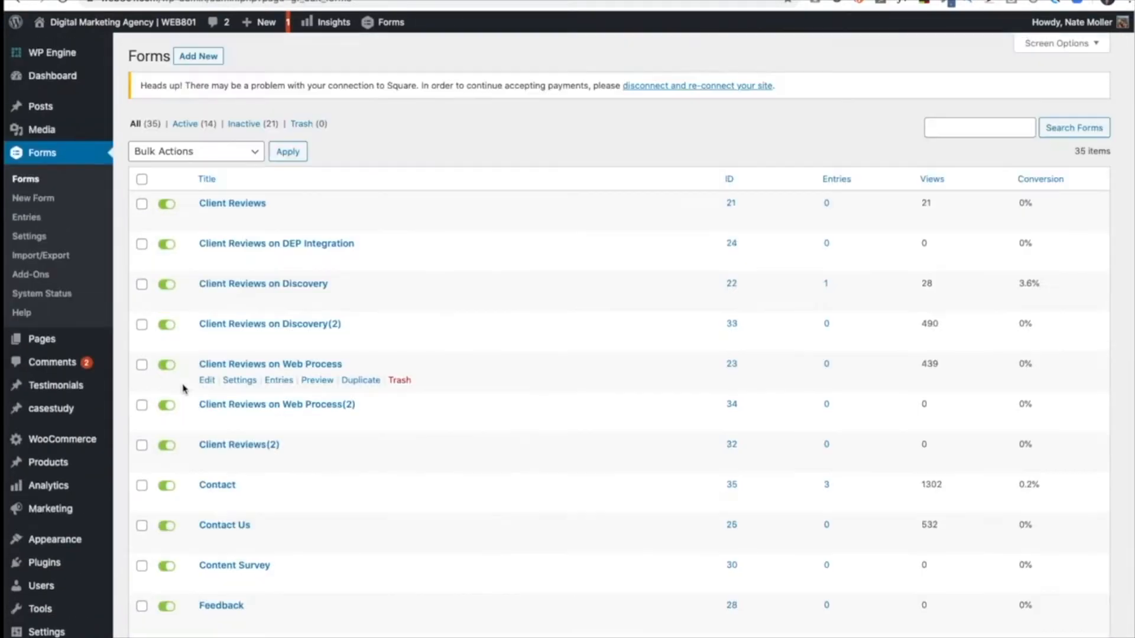
pyautogui.click(185, 125)
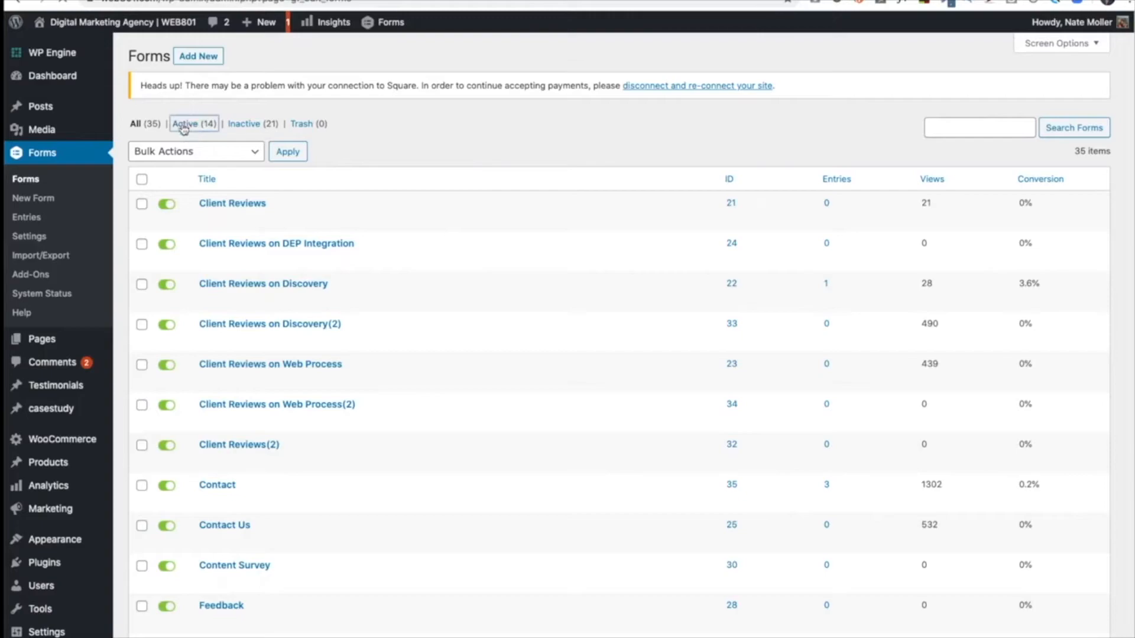
pyautogui.scroll(-4, 198, 492)
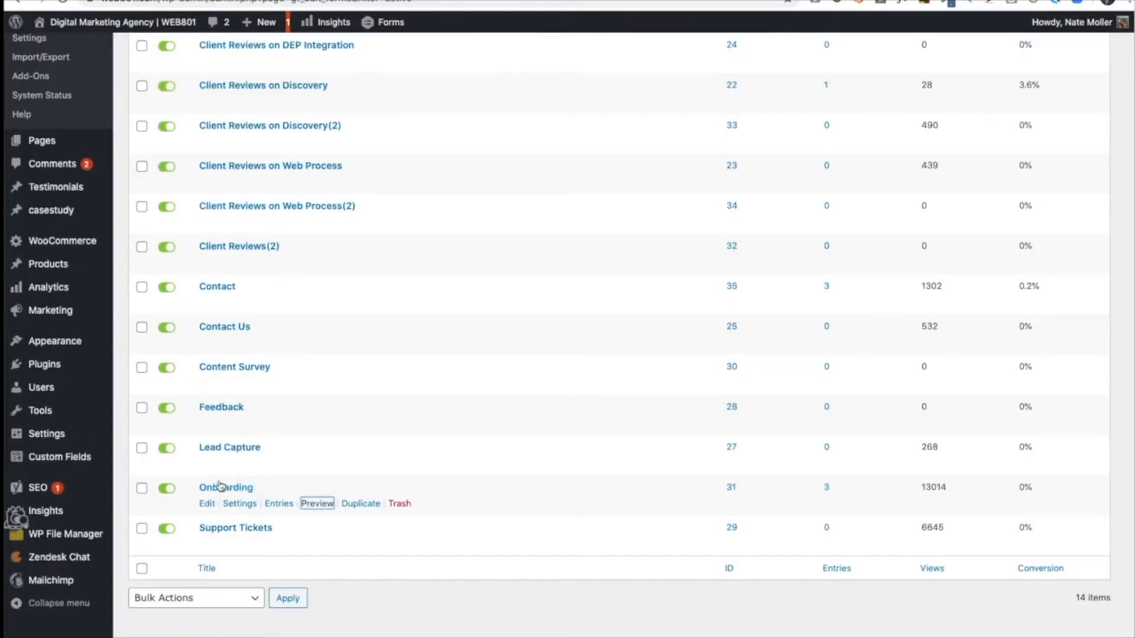
pyautogui.moveTo(237, 509)
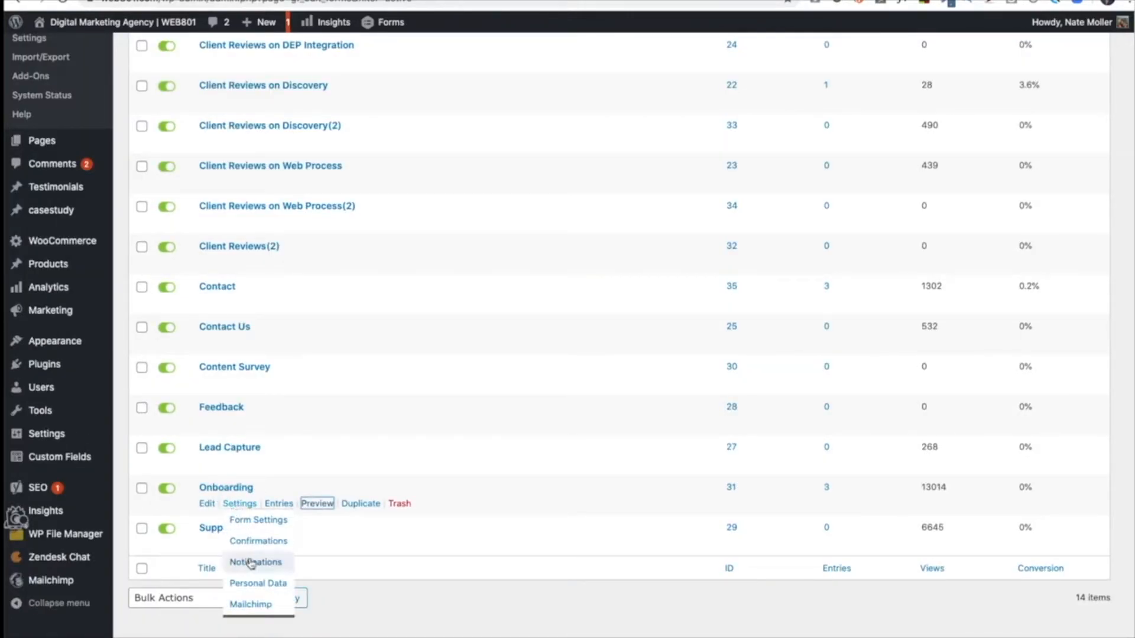
pyautogui.click(251, 604)
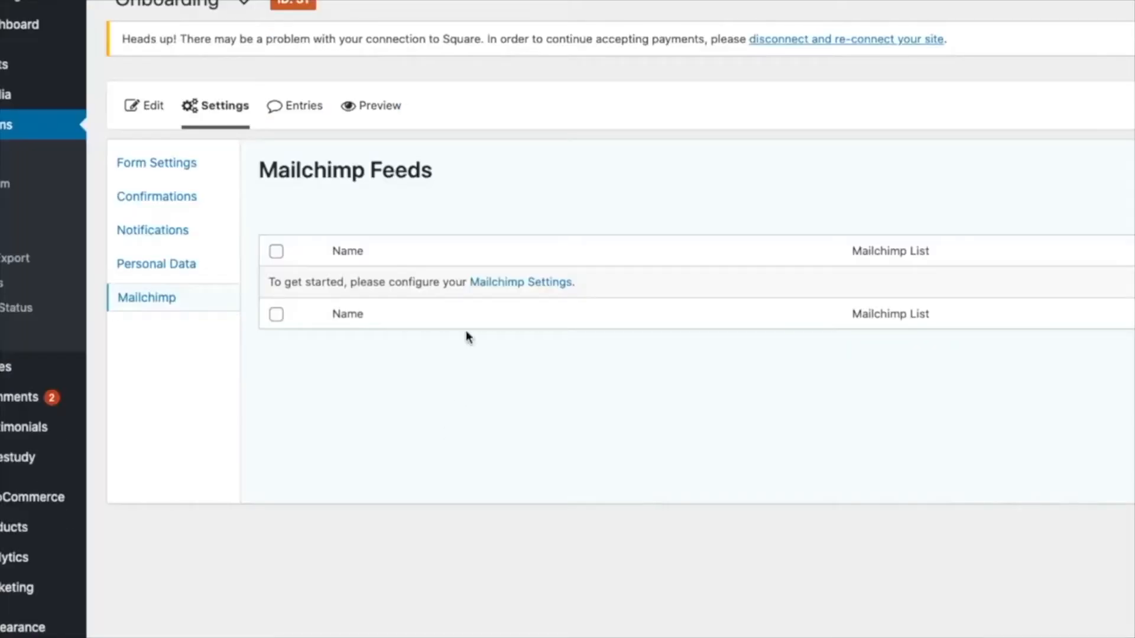
pyautogui.click(518, 284)
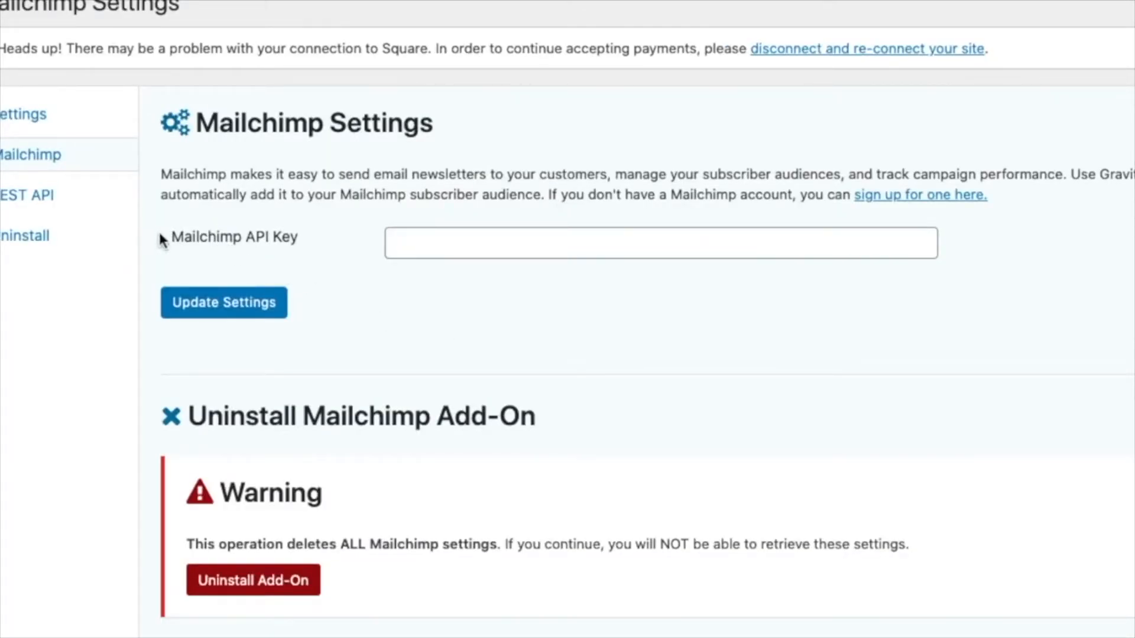
pyautogui.moveTo(169, 240); pyautogui.dragTo(298, 237)
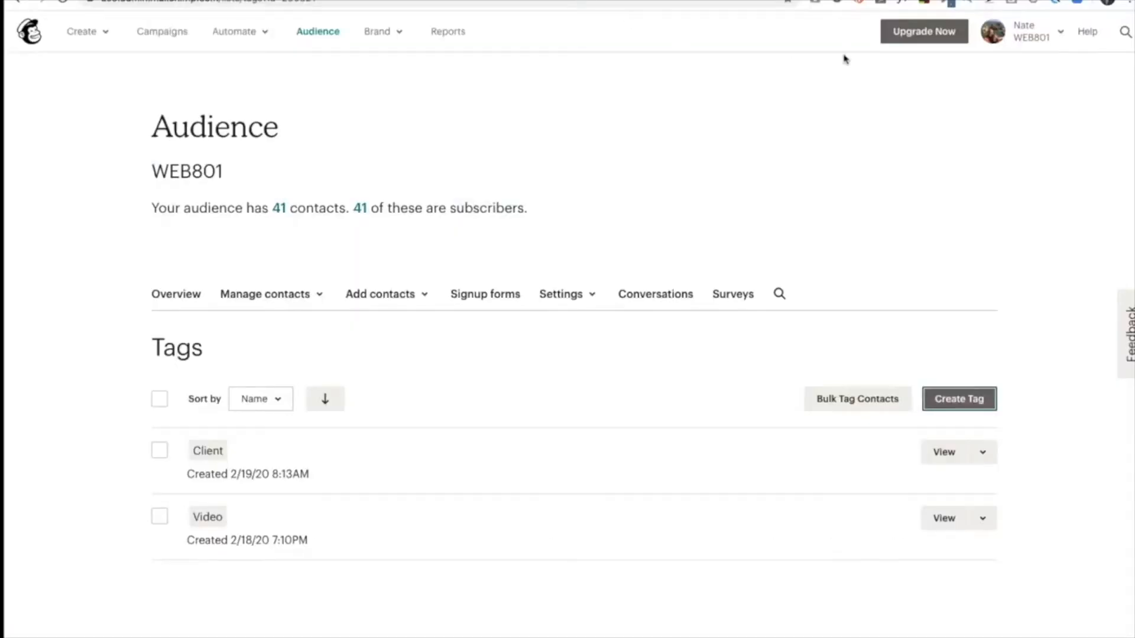
# Switch to Mailchimp, open the account's API keys page and create a new API key.
pyautogui.click(1041, 39)
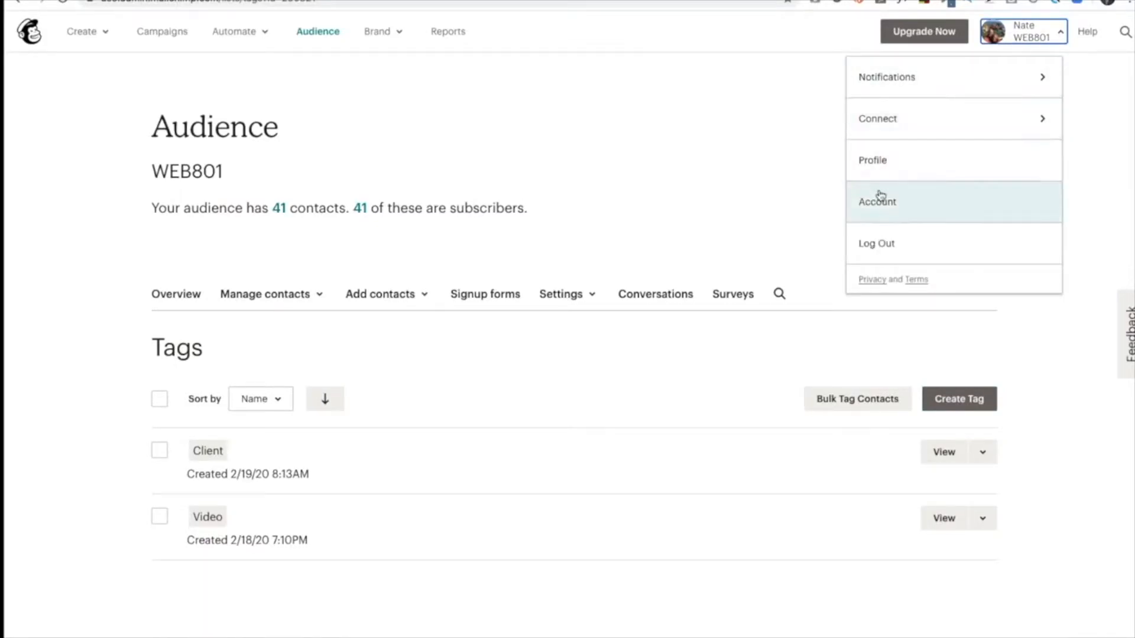
pyautogui.click(882, 201)
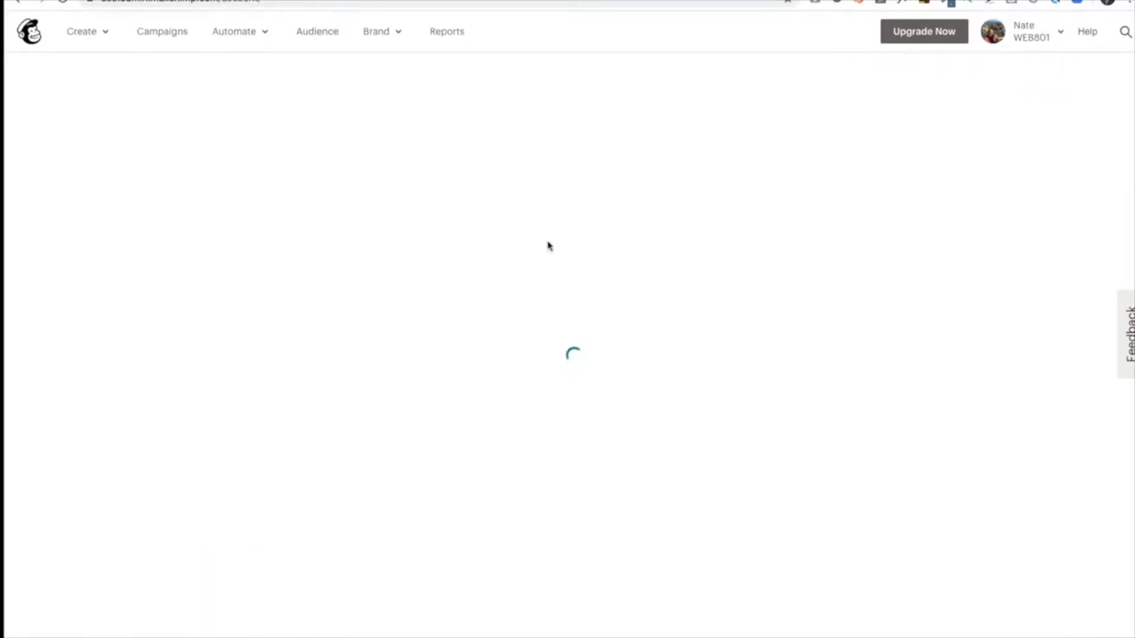
pyautogui.click(397, 171)
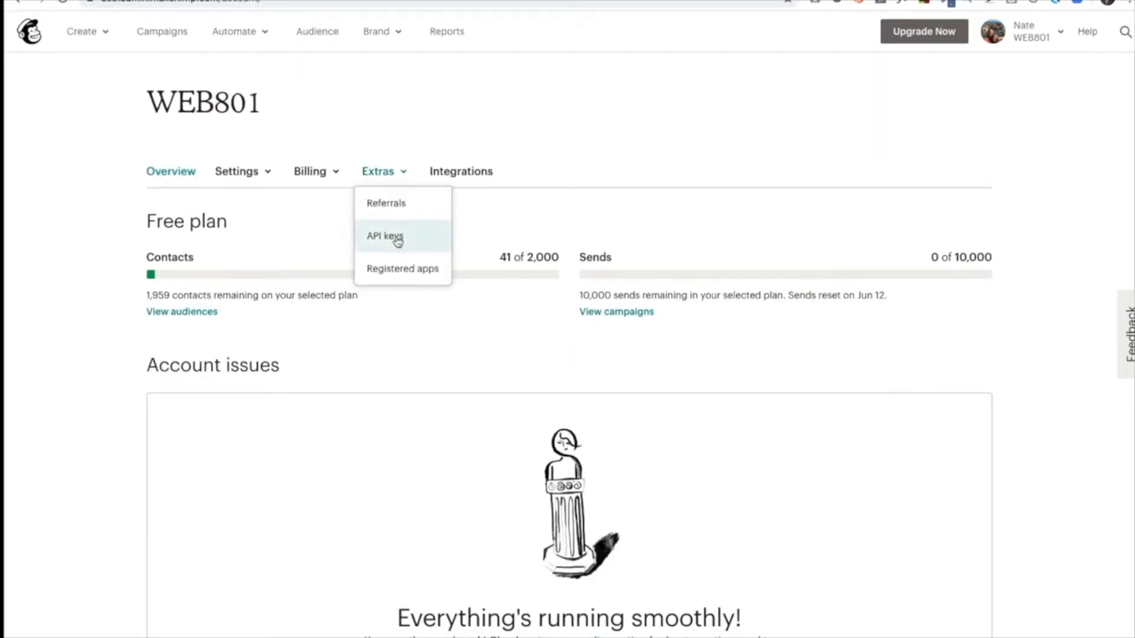
pyautogui.click(397, 237)
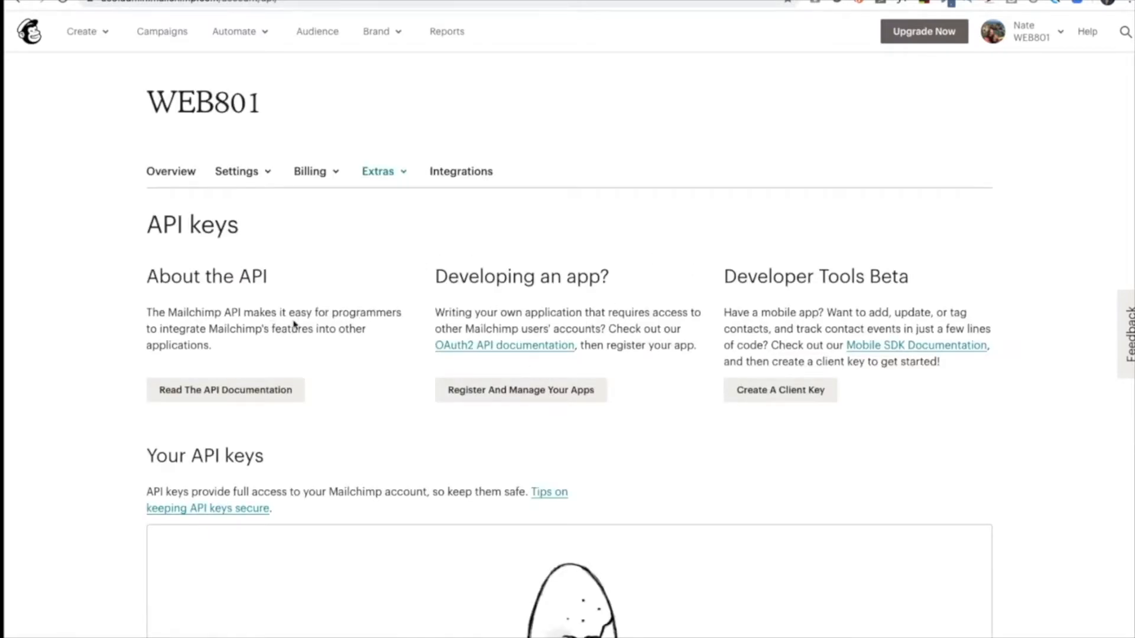
pyautogui.scroll(-4, 289, 327)
pyautogui.scroll(-2, 276, 337)
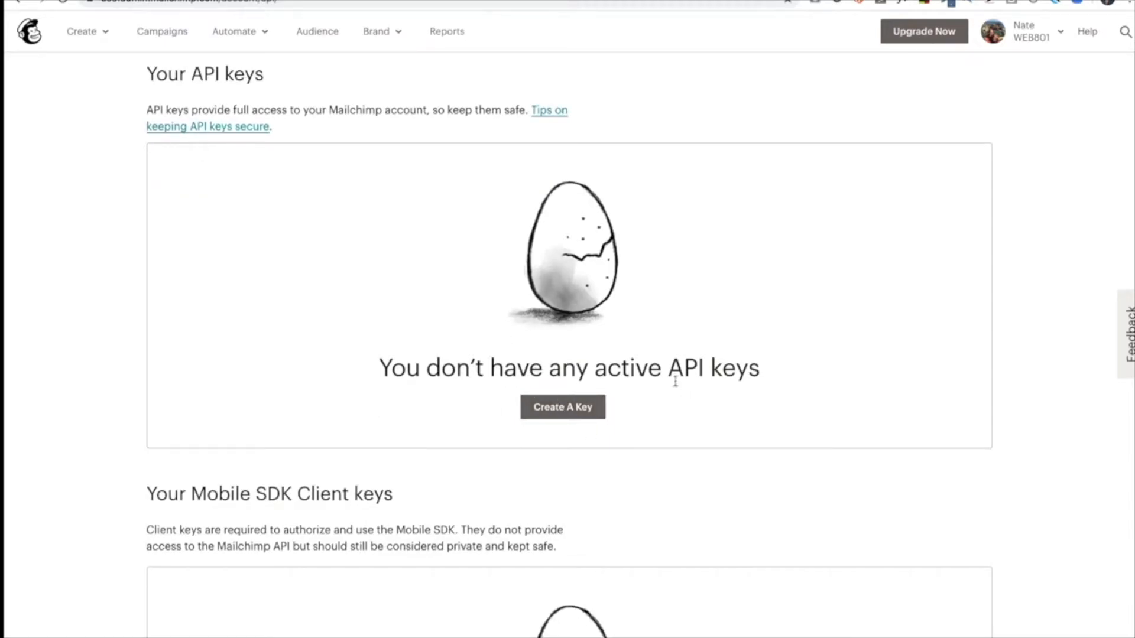
pyautogui.click(576, 414)
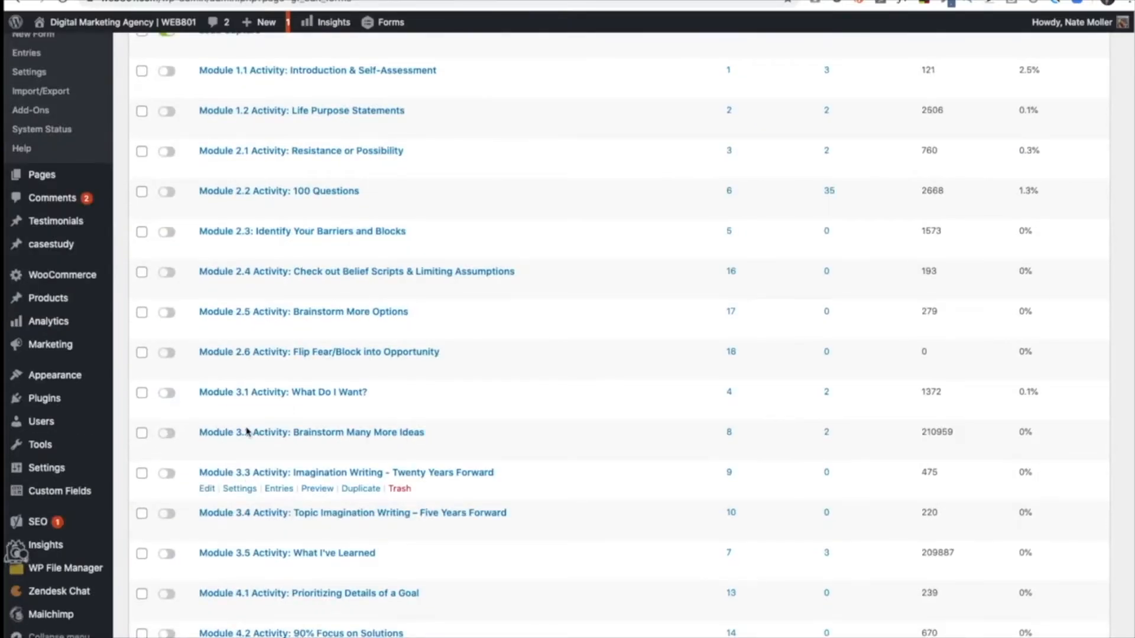
# Back in WordPress, filter the forms to active ones and start a new Mailchimp feed for the Onboarding form.
pyautogui.scroll(12, 246, 432)
pyautogui.click(192, 129)
pyautogui.scroll(-5, 190, 197)
pyautogui.moveTo(233, 540)
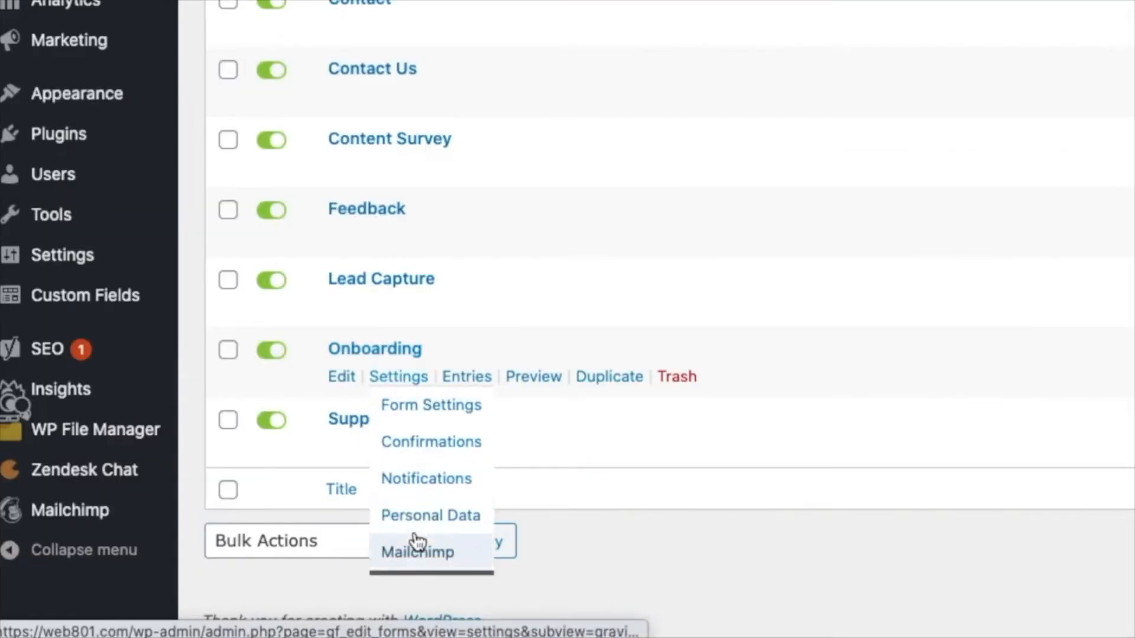
pyautogui.click(419, 553)
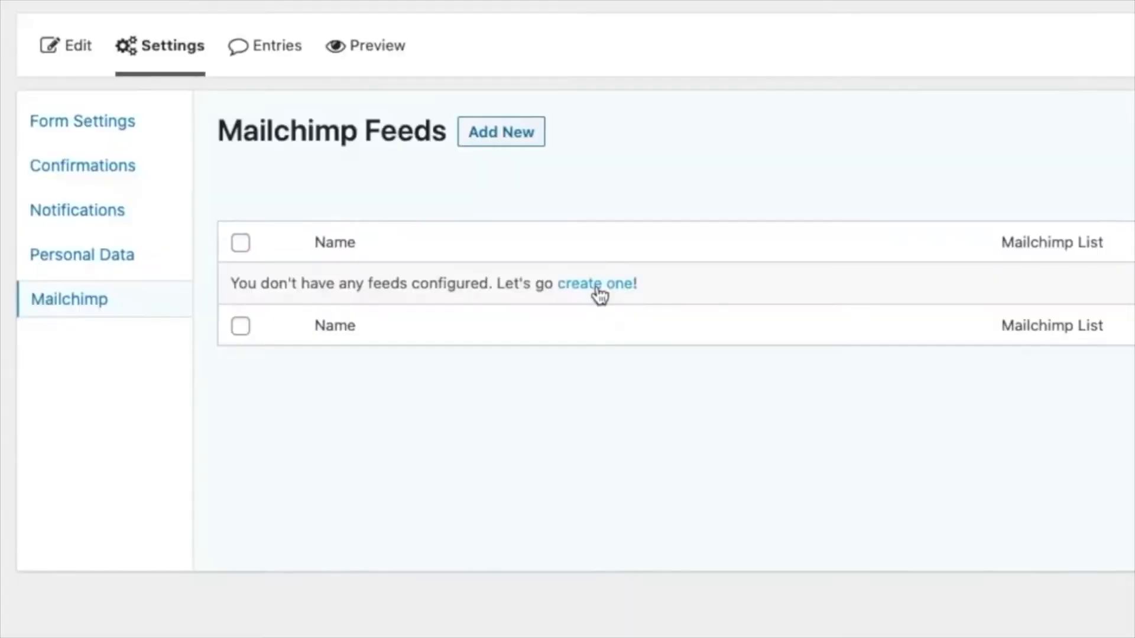
pyautogui.click(597, 288)
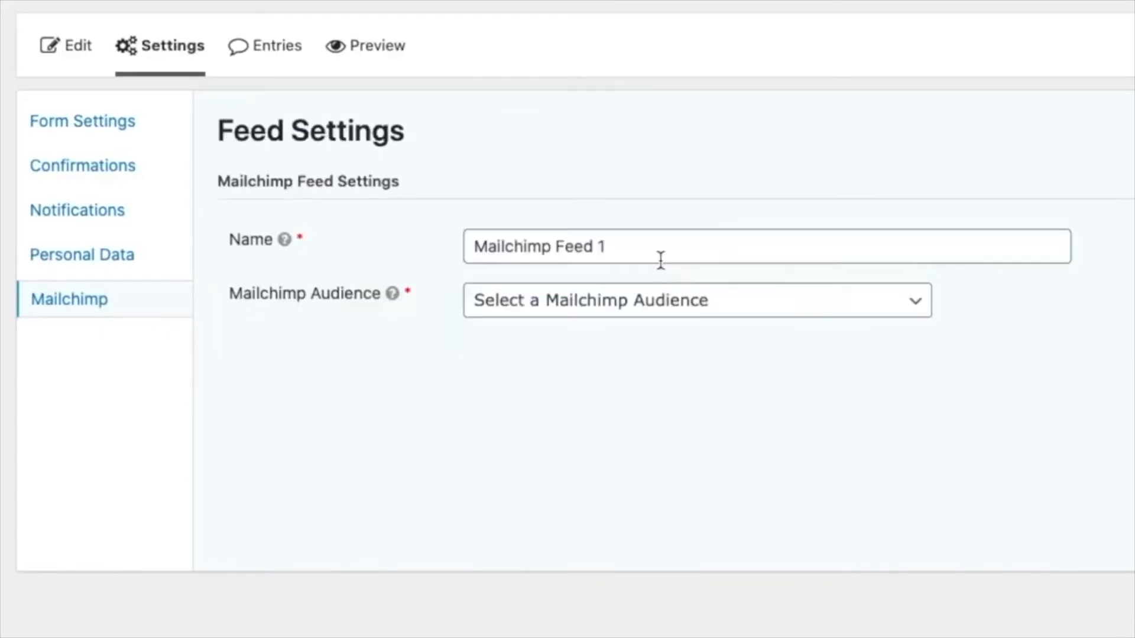
# Name the feed Discovery and select WEB801 as its Mailchimp audience.
pyautogui.moveTo(646, 246); pyautogui.dragTo(471, 247)
pyautogui.write('Discovery')
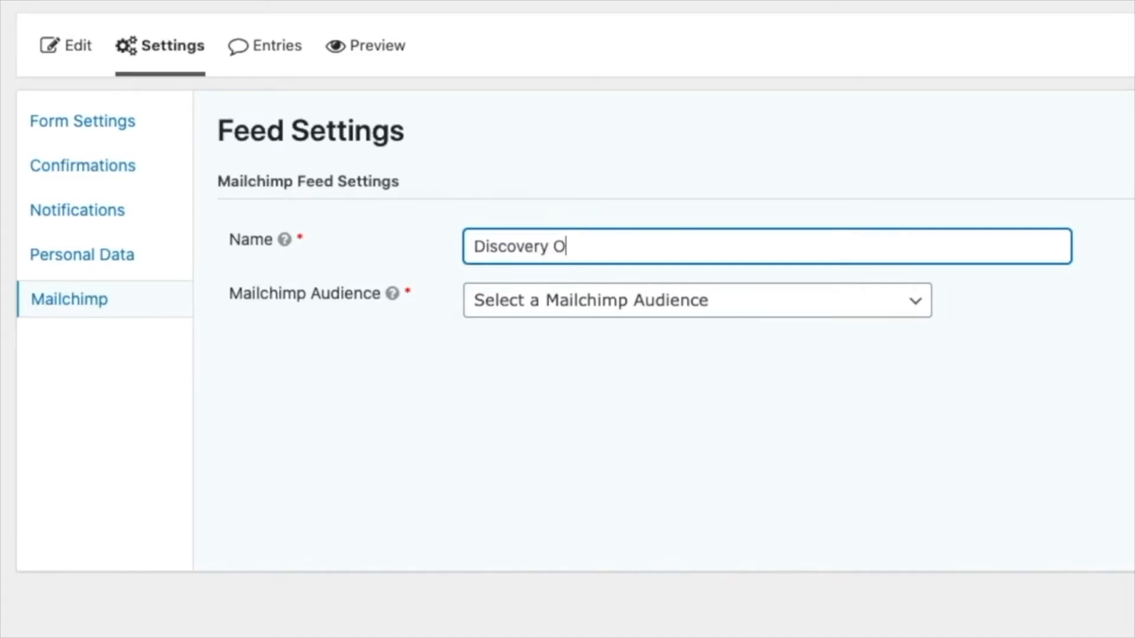
pyautogui.click(689, 298)
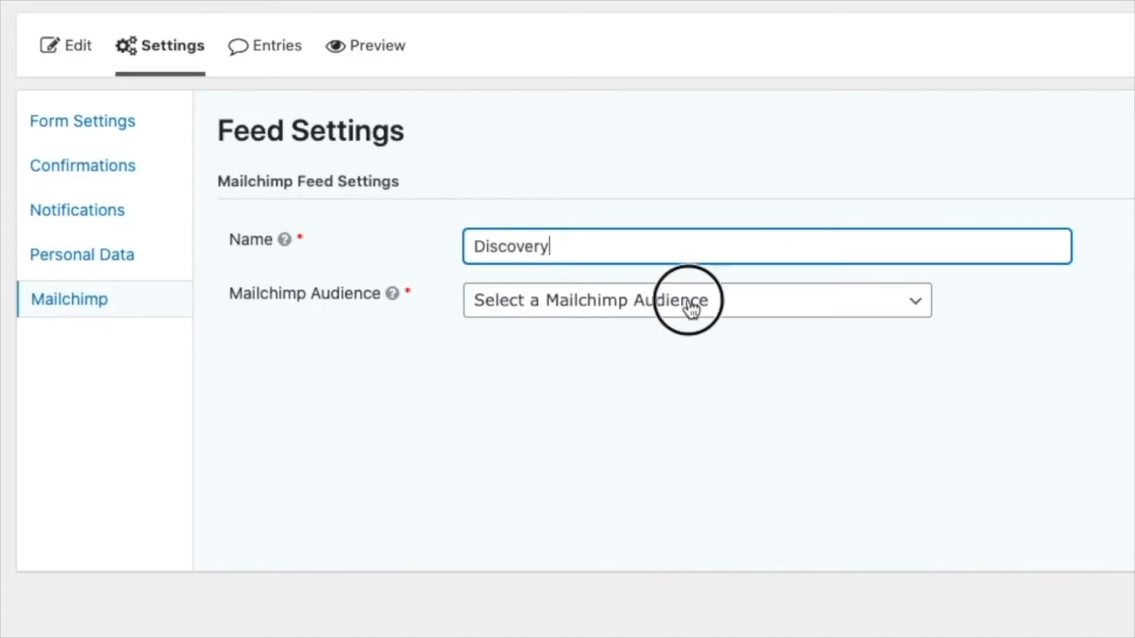
pyautogui.click(563, 324)
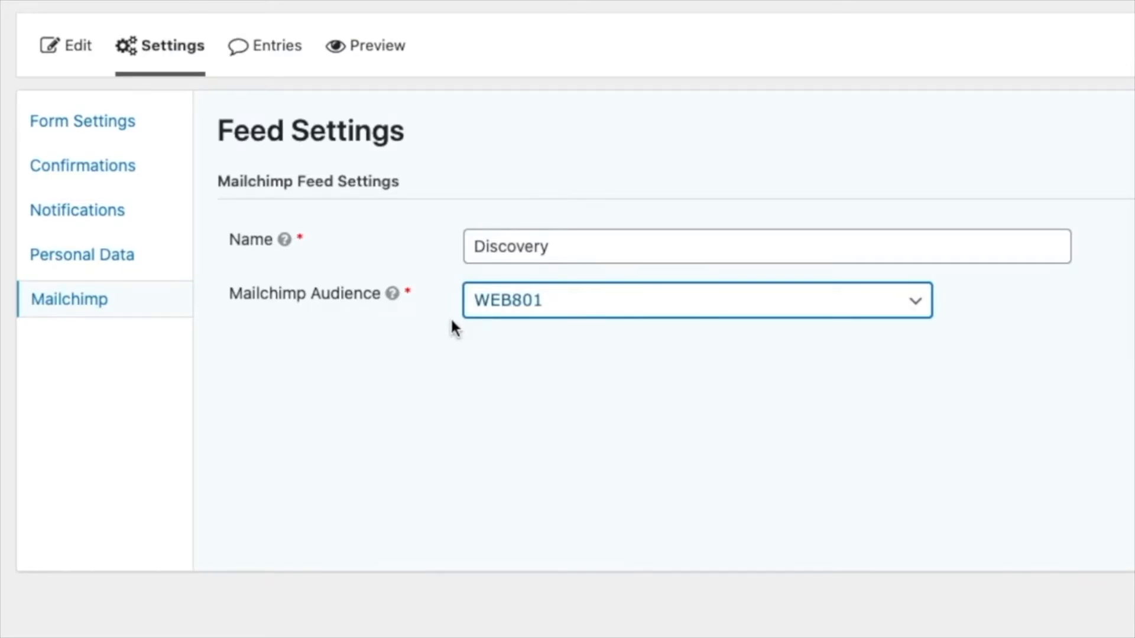
# Map Email Address to Main Email and Address to Company Address (Full) in the feed.
pyautogui.click(584, 298)
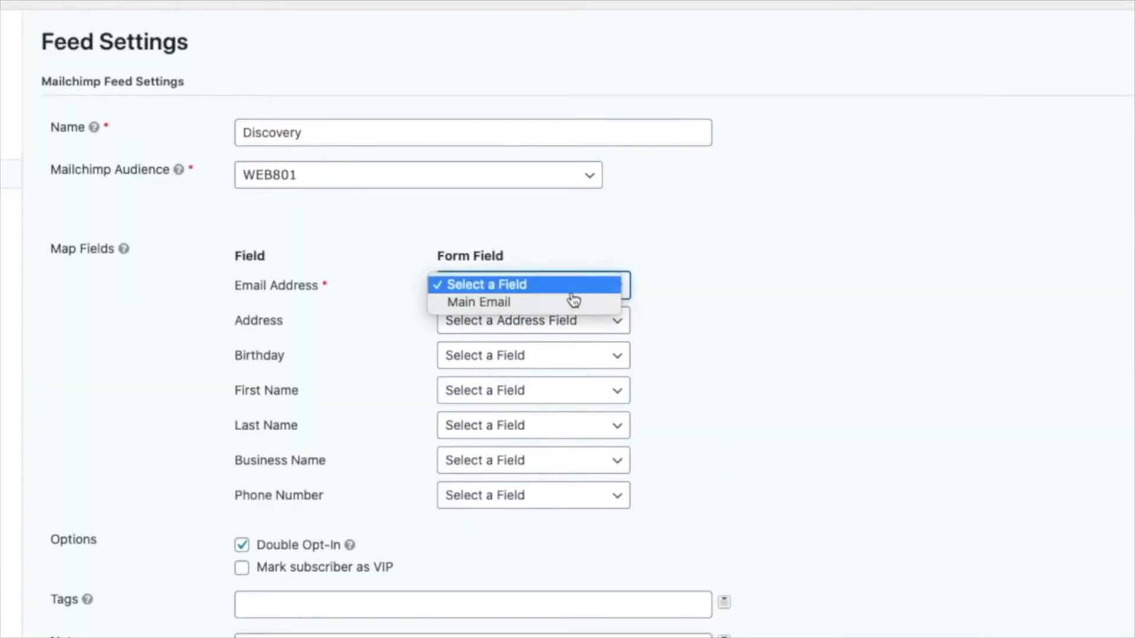
pyautogui.click(535, 302)
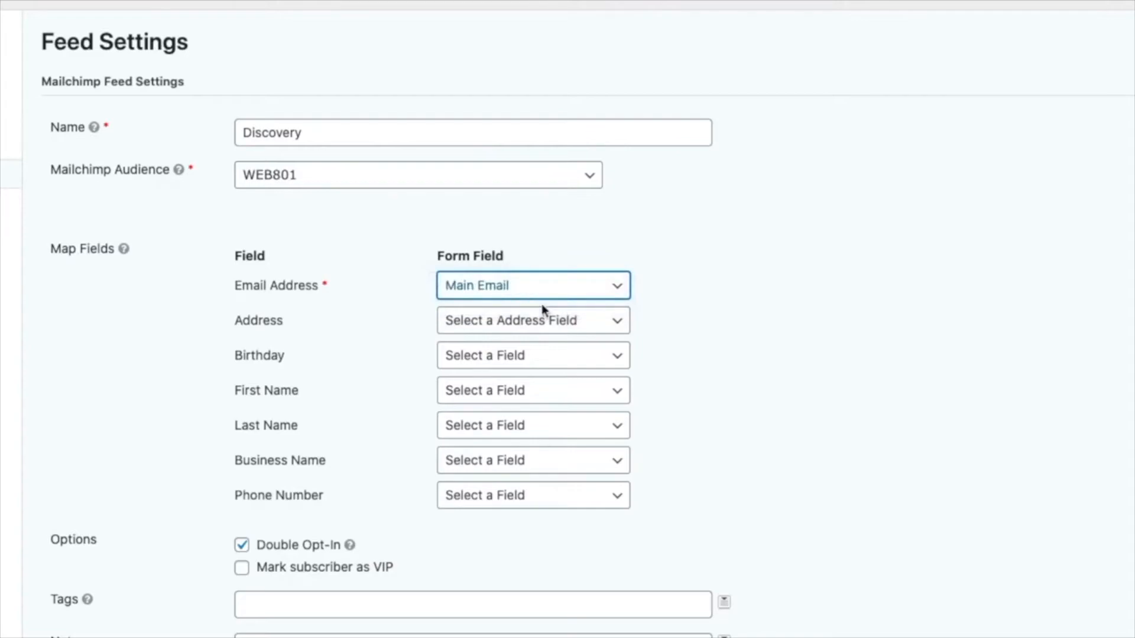
pyautogui.click(610, 325)
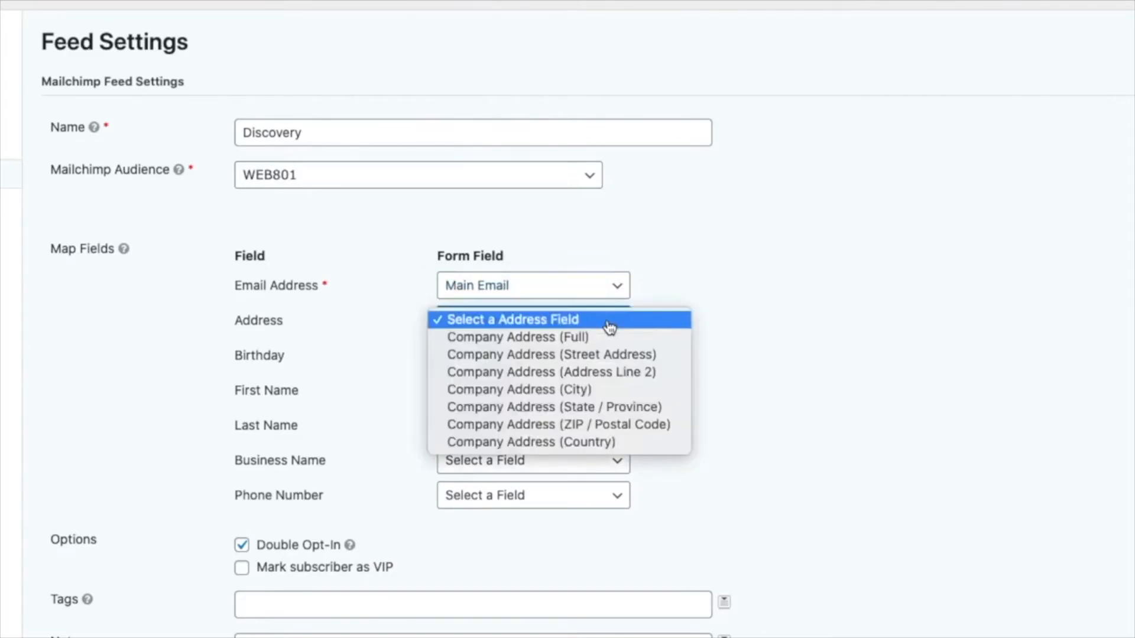
pyautogui.click(577, 338)
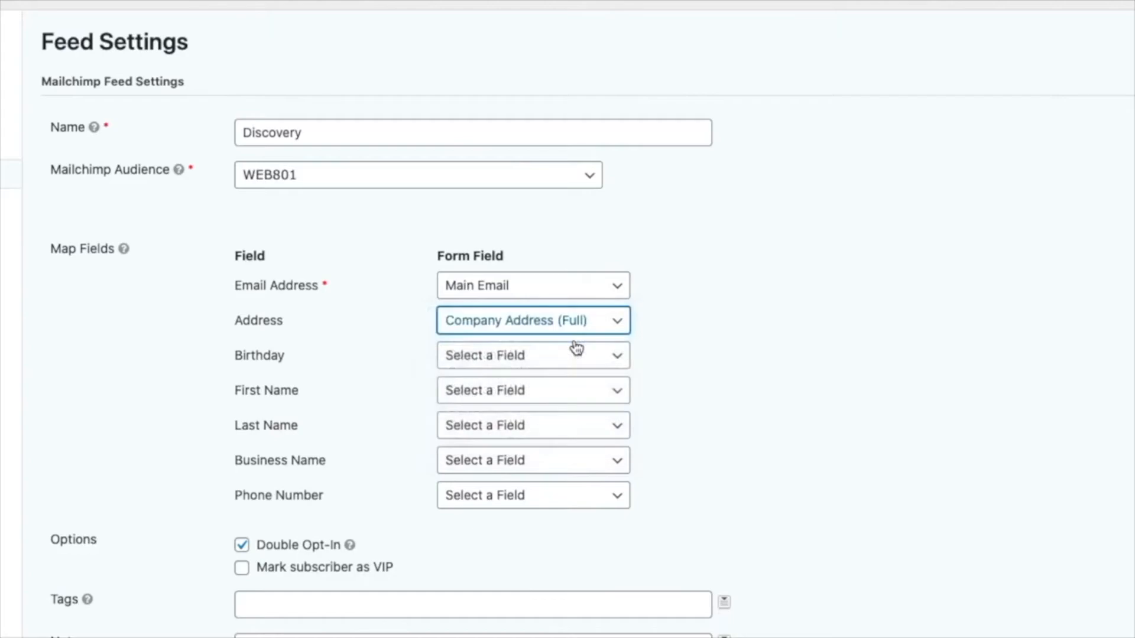
# Map First Name to Main Contact Name (First) and Last Name to Main Contact Name (Last).
pyautogui.click(506, 392)
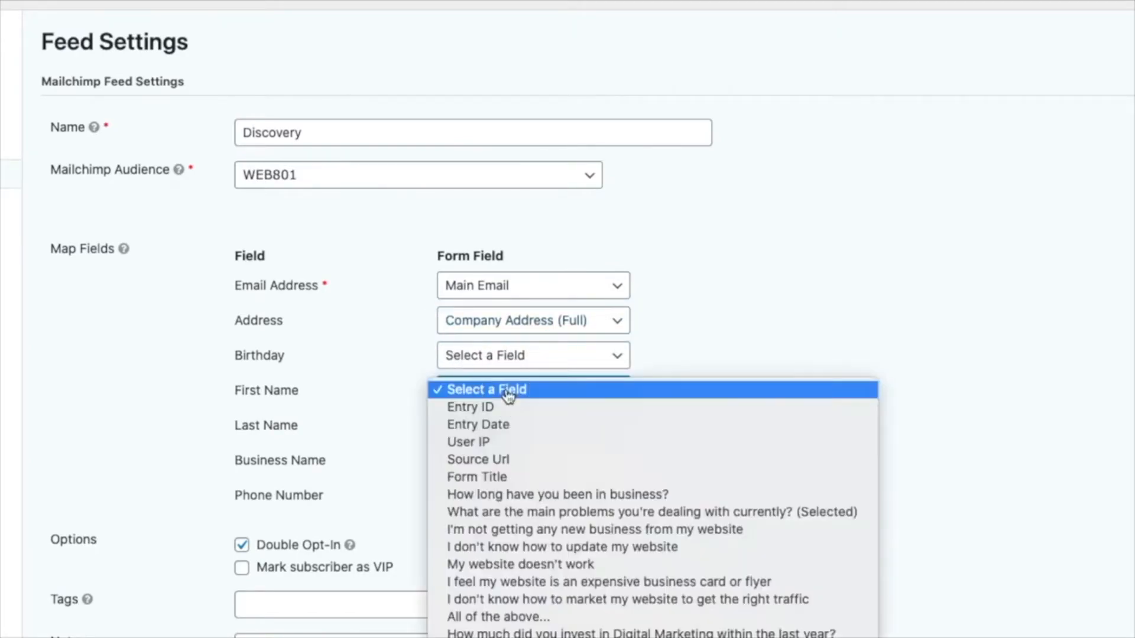
pyautogui.scroll(-2, 512, 503)
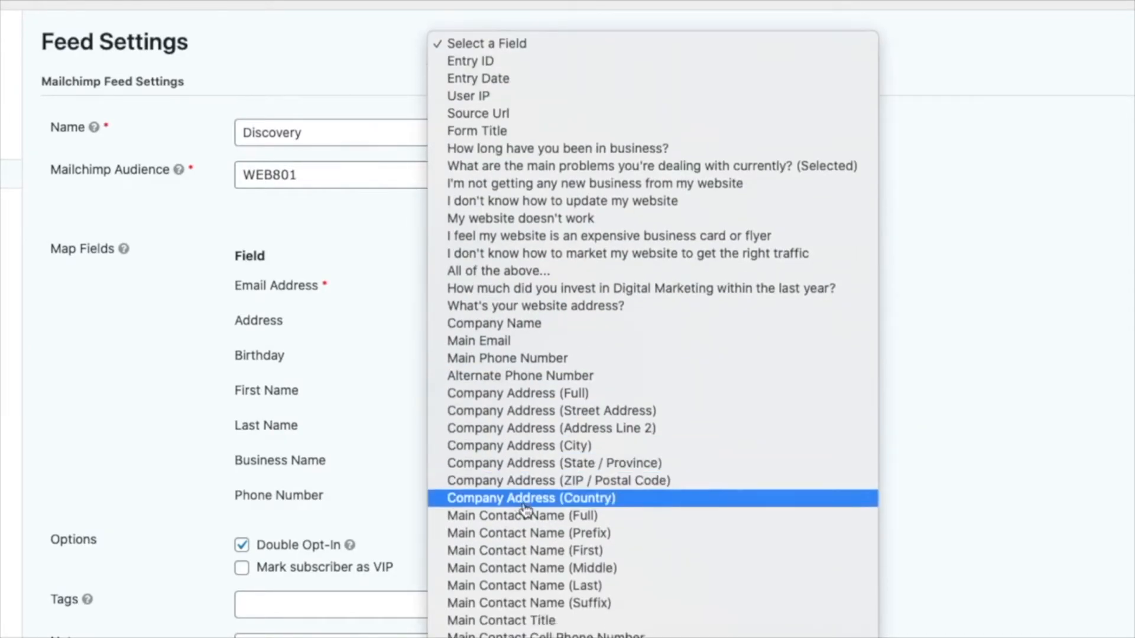
pyautogui.click(564, 553)
pyautogui.click(528, 431)
pyautogui.scroll(-6, 527, 435)
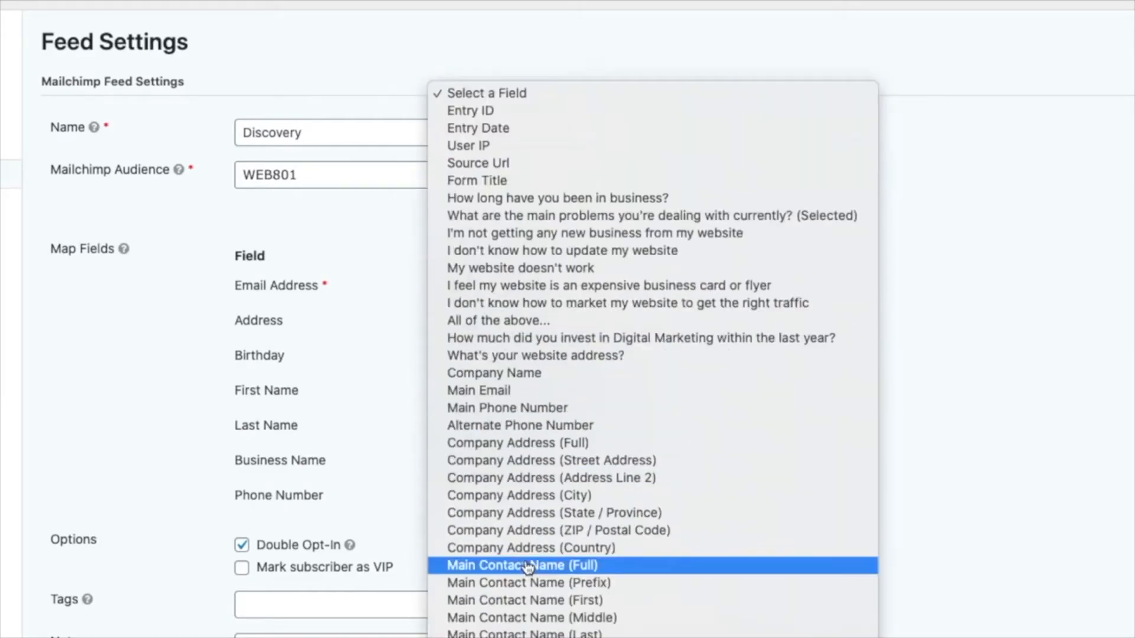
pyautogui.click(560, 634)
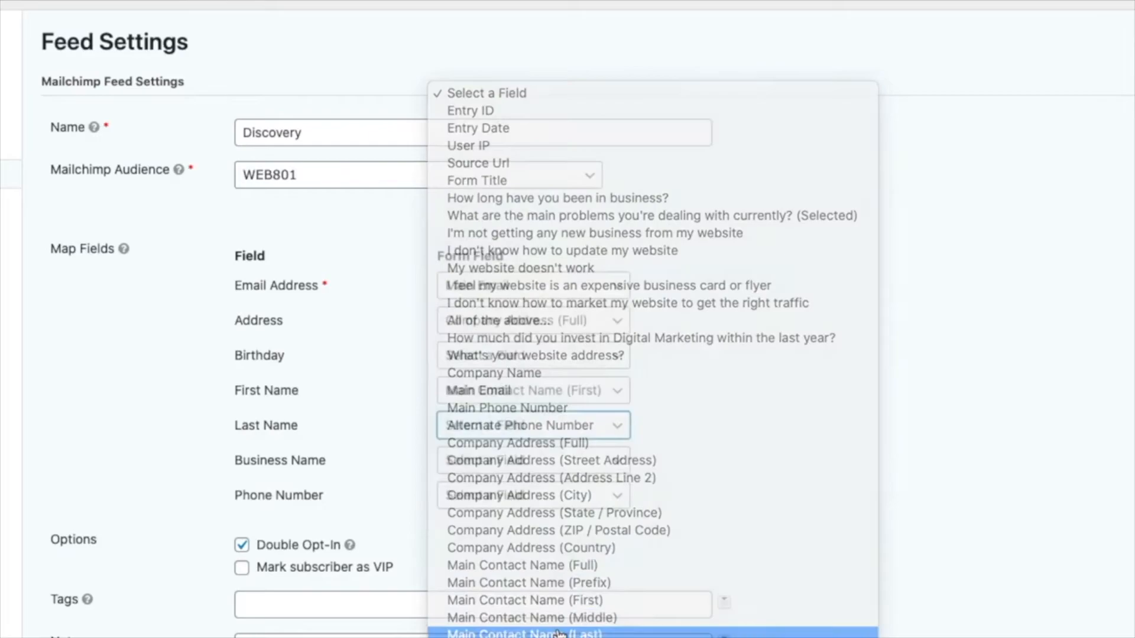
# Map Business Name to Company Name and Phone Number to Main Contact Cell Phone Number in the feed.
pyautogui.scroll(-5, 504, 550)
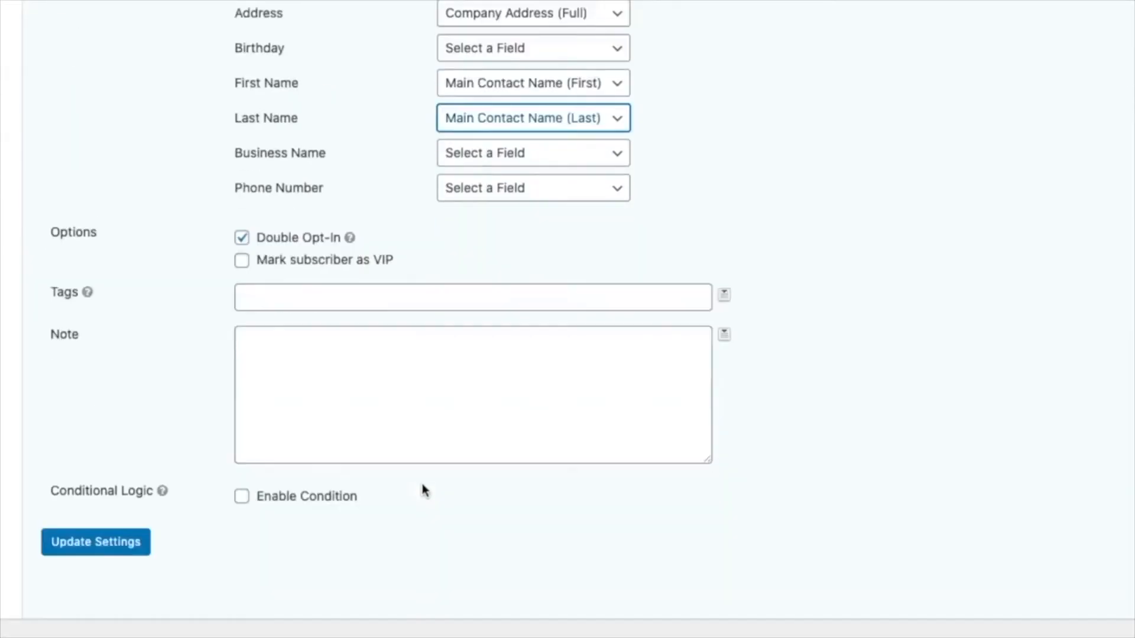
pyautogui.click(516, 158)
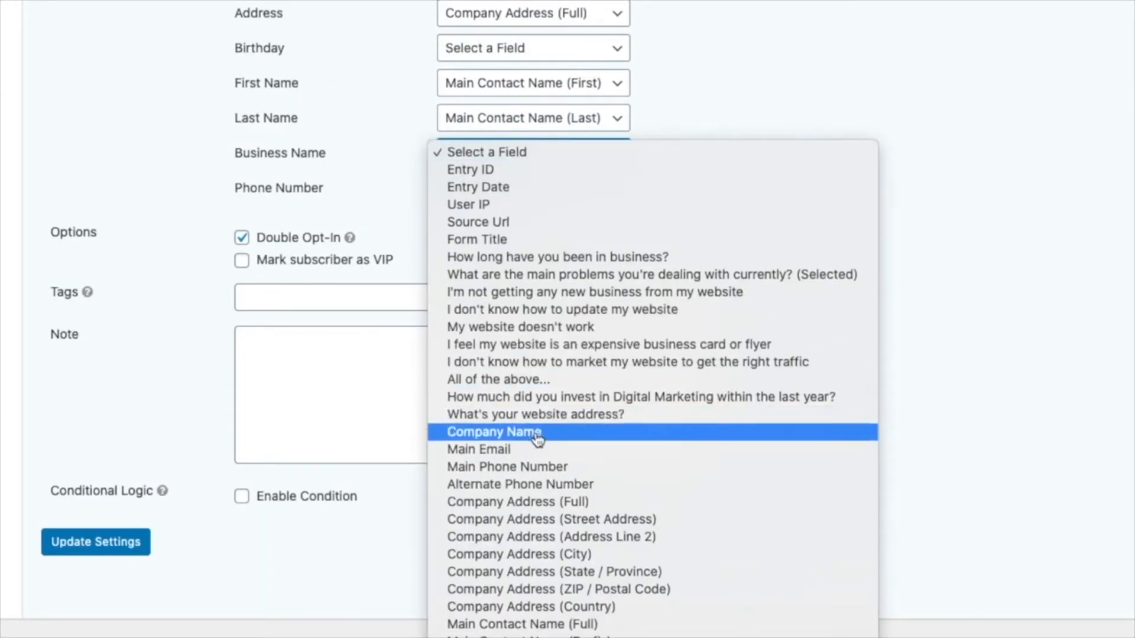
pyautogui.click(533, 436)
pyautogui.click(509, 190)
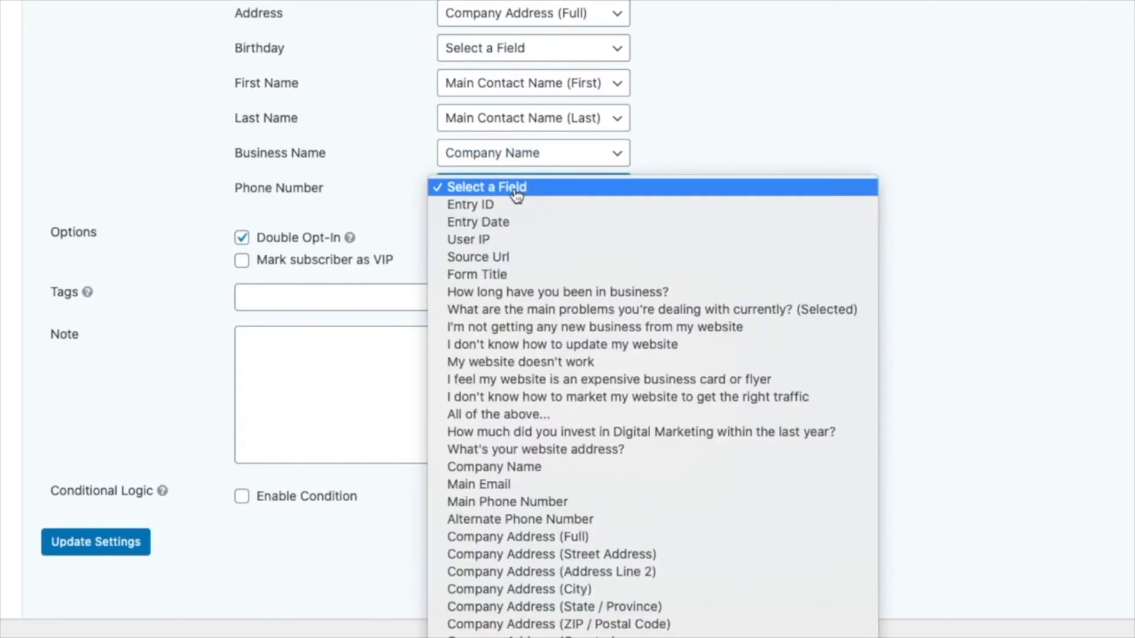
pyautogui.scroll(-3, 537, 499)
pyautogui.click(518, 385)
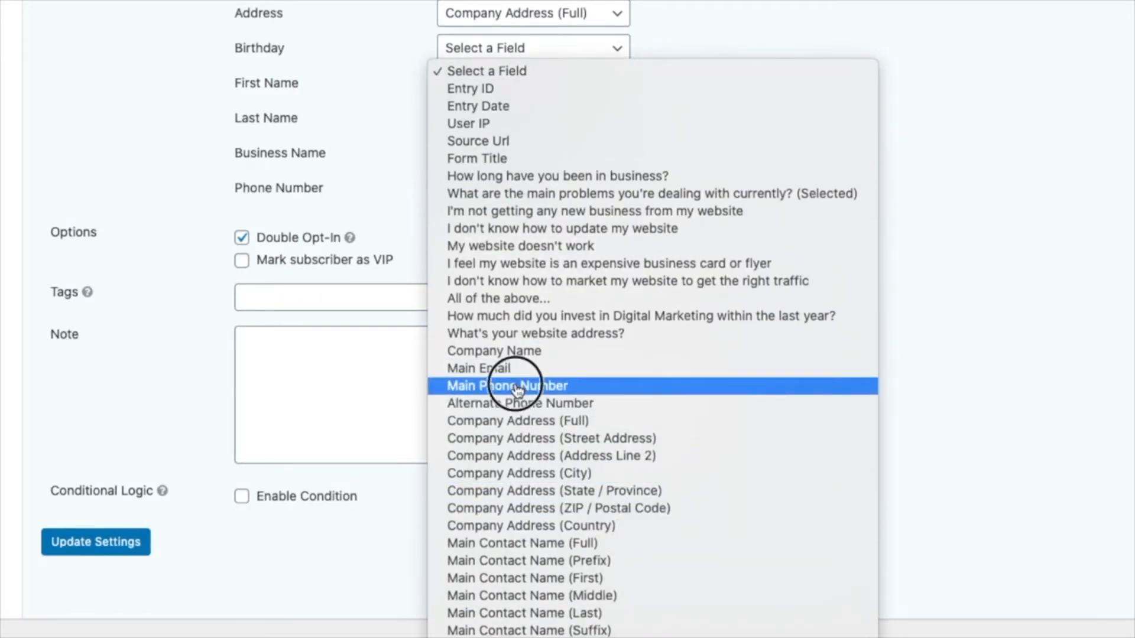
# Read the Double Opt-In help, turn that option off, and enter Discovery as the feed's tag.
pyautogui.moveTo(350, 238)
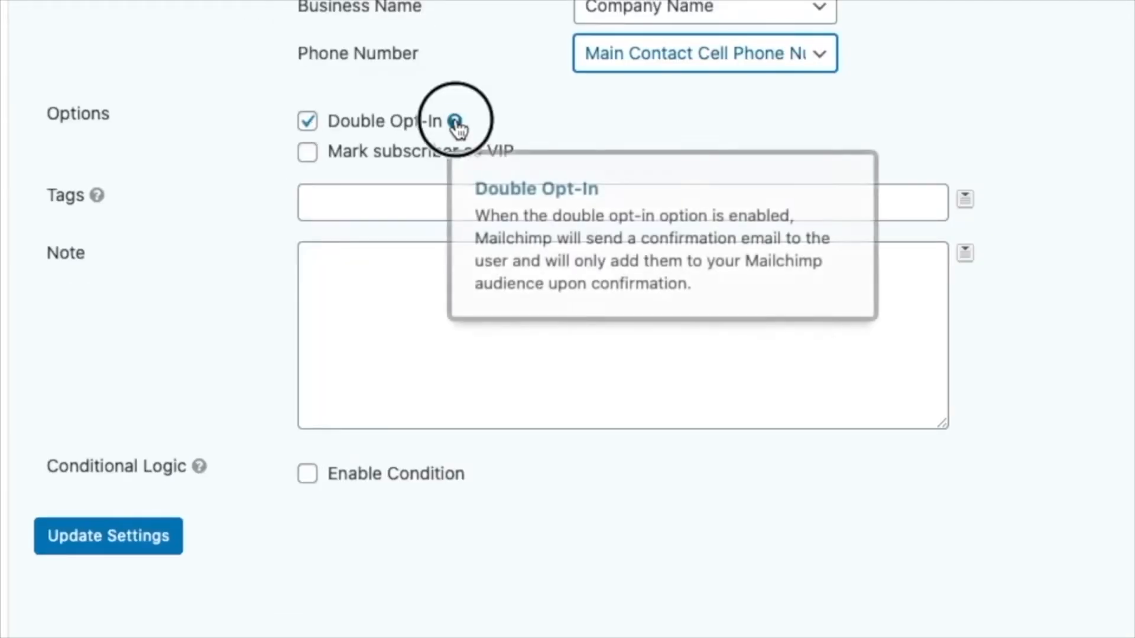
pyautogui.click(455, 123)
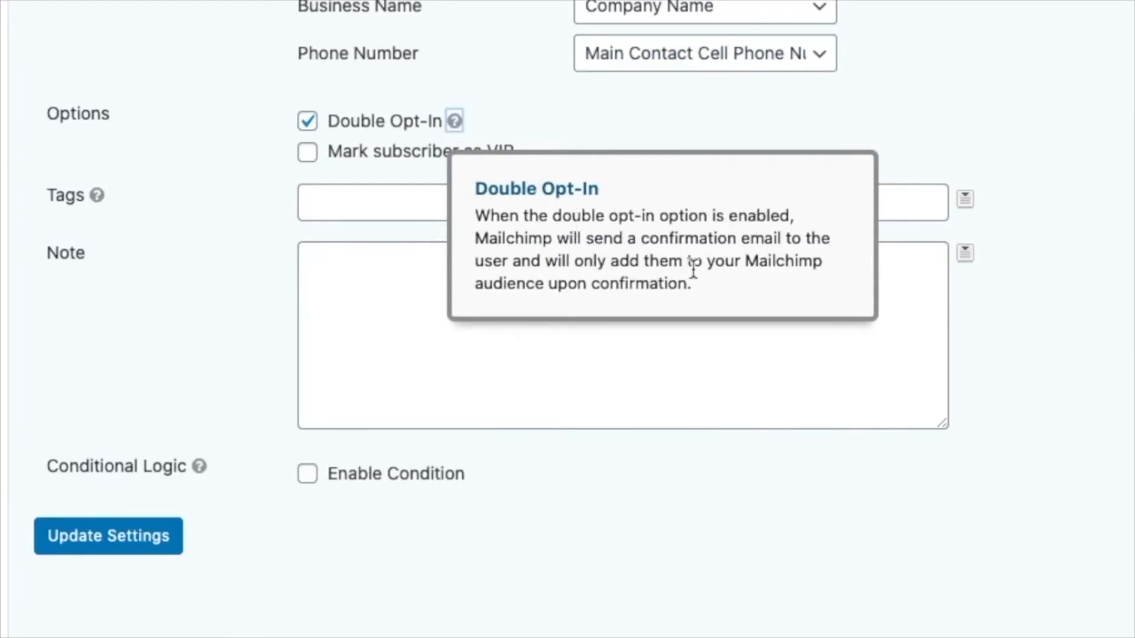
pyautogui.click(309, 123)
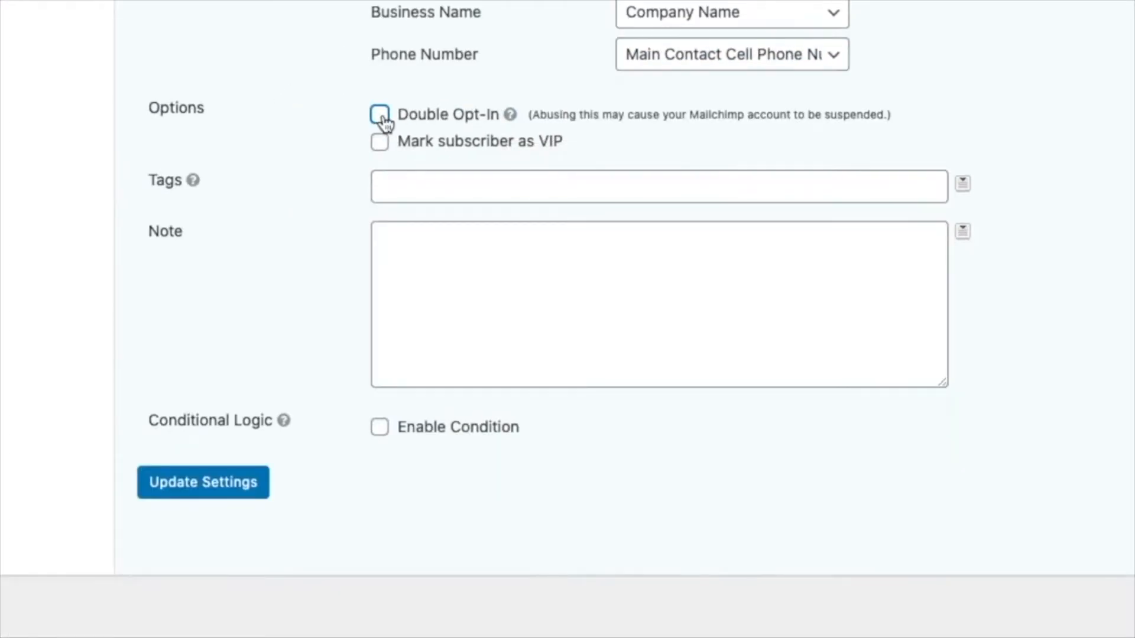
pyautogui.click(447, 183)
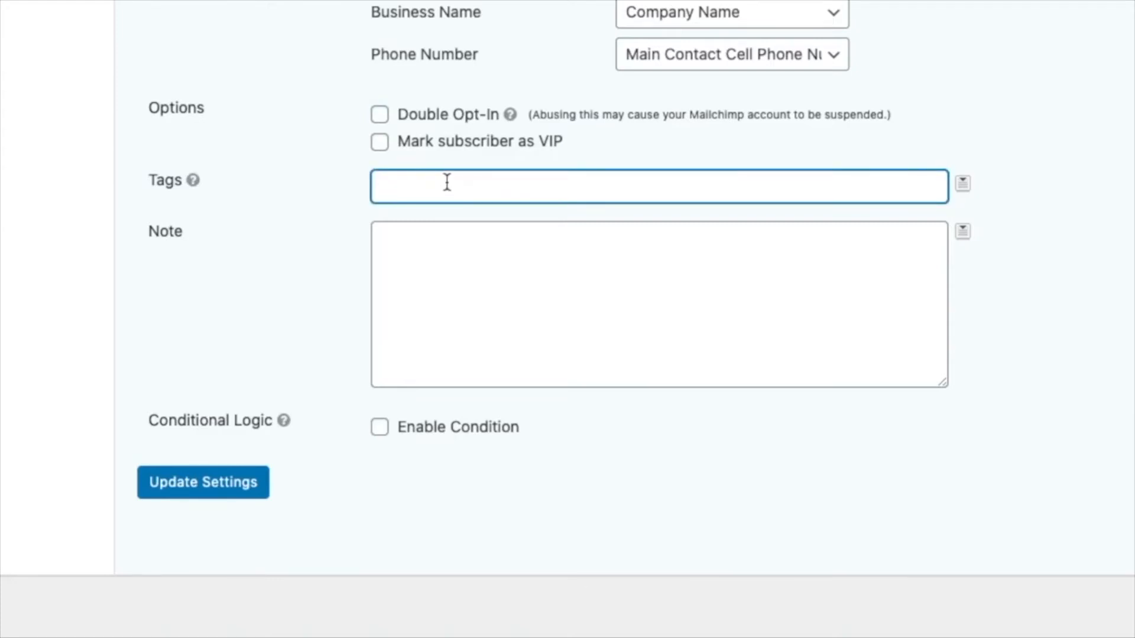
pyautogui.write('Discovery')
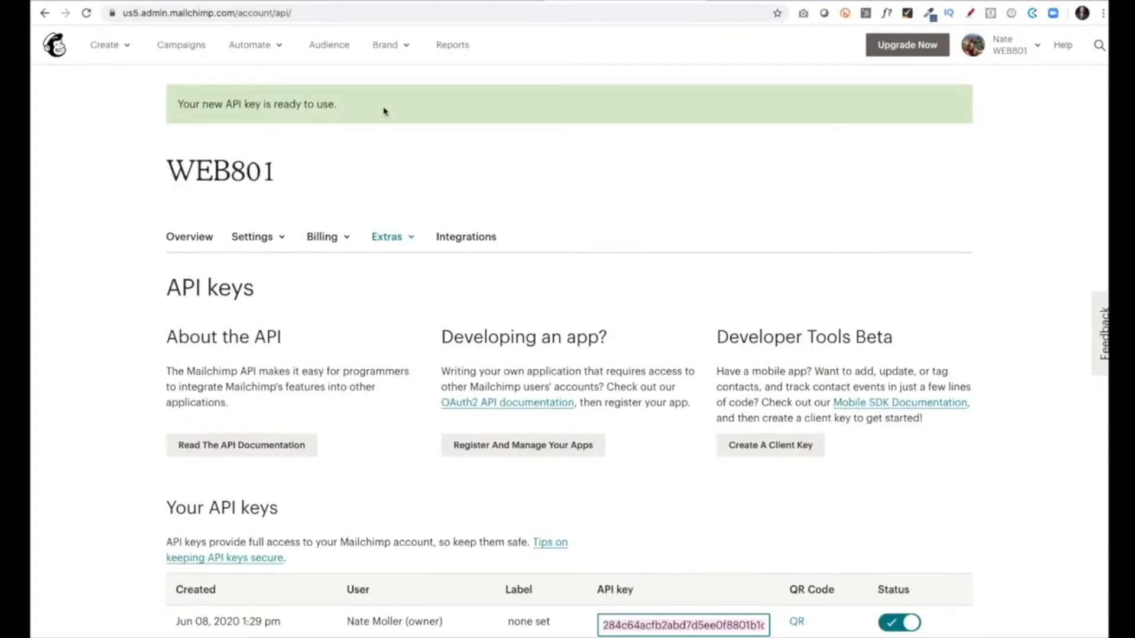
# In Mailchimp, create a Discovery tag for the WEB801 audience, and save the feed settings in WordPress.
pyautogui.click(332, 46)
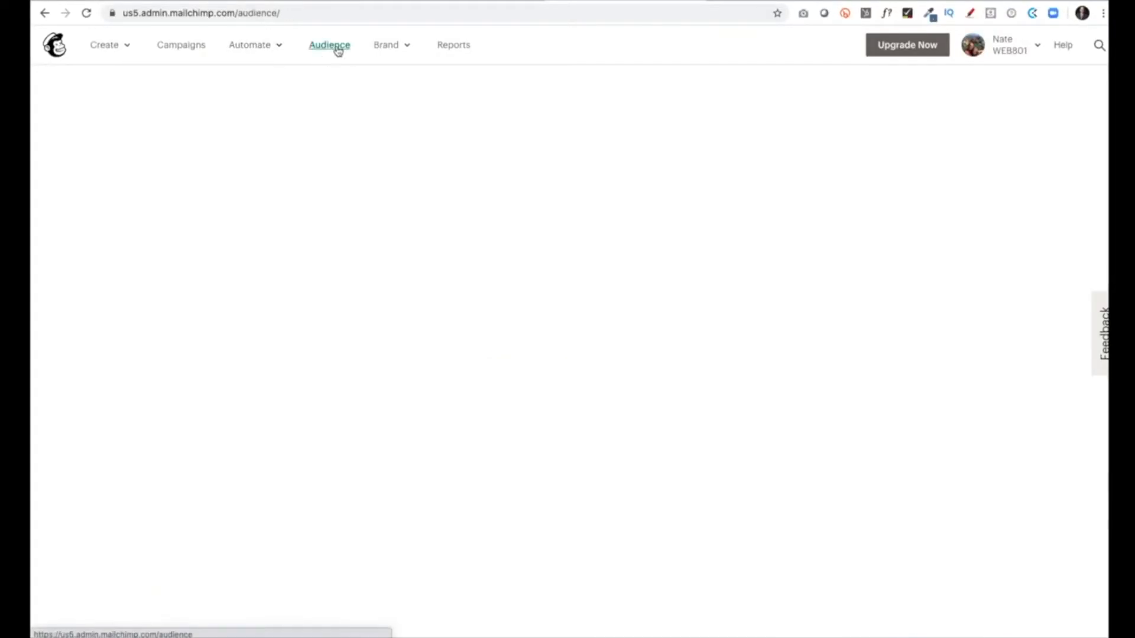
pyautogui.scroll(-2, 698, 373)
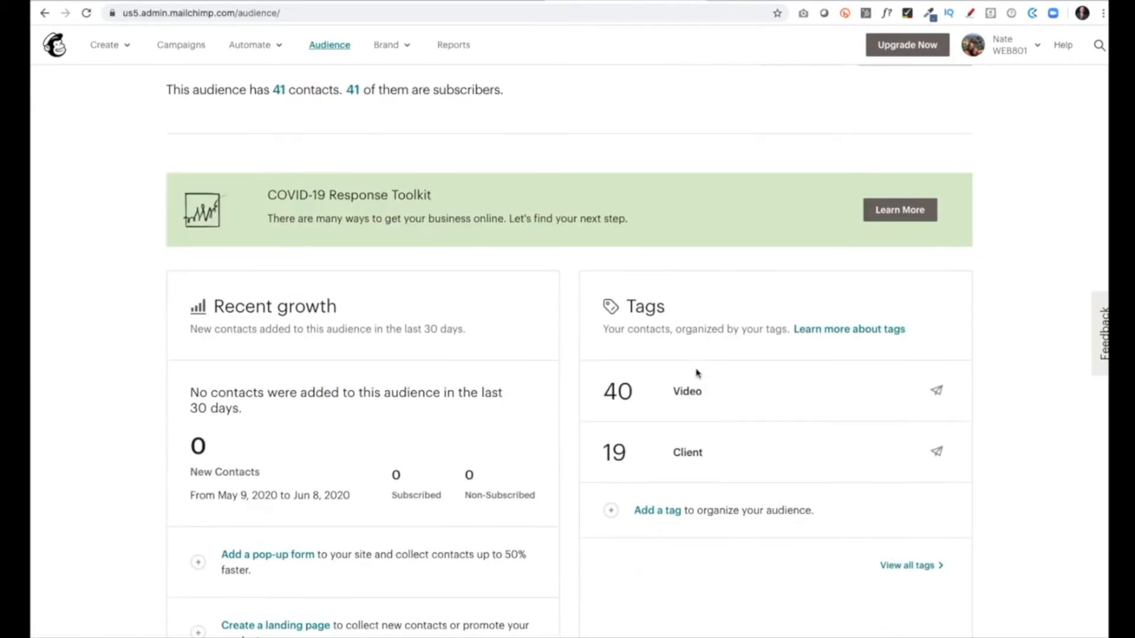
pyautogui.click(907, 564)
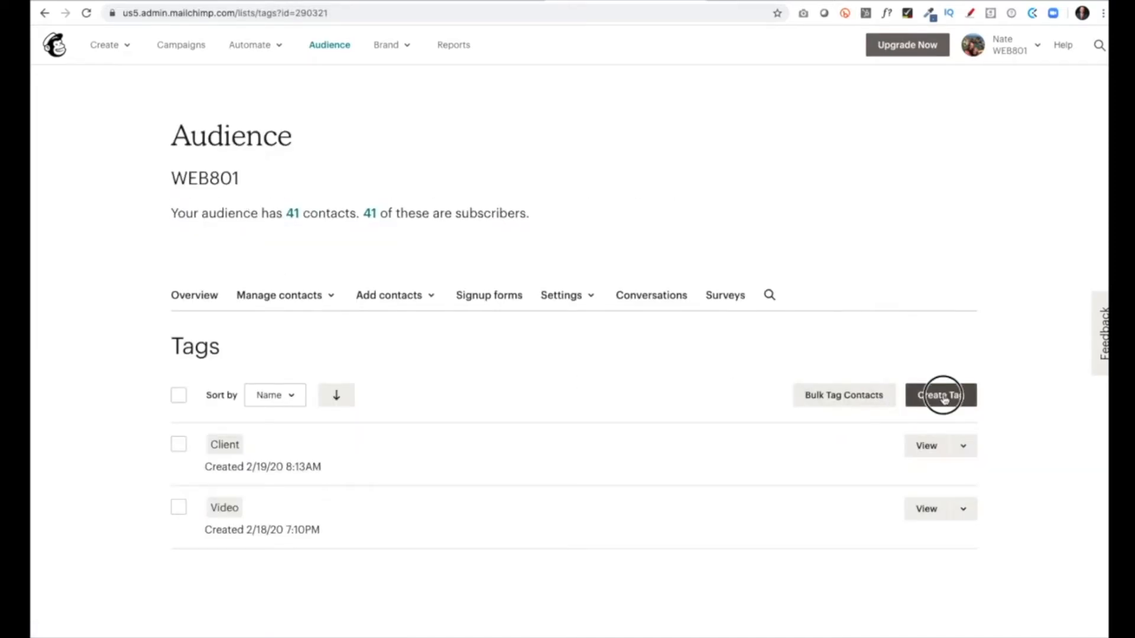
pyautogui.click(949, 397)
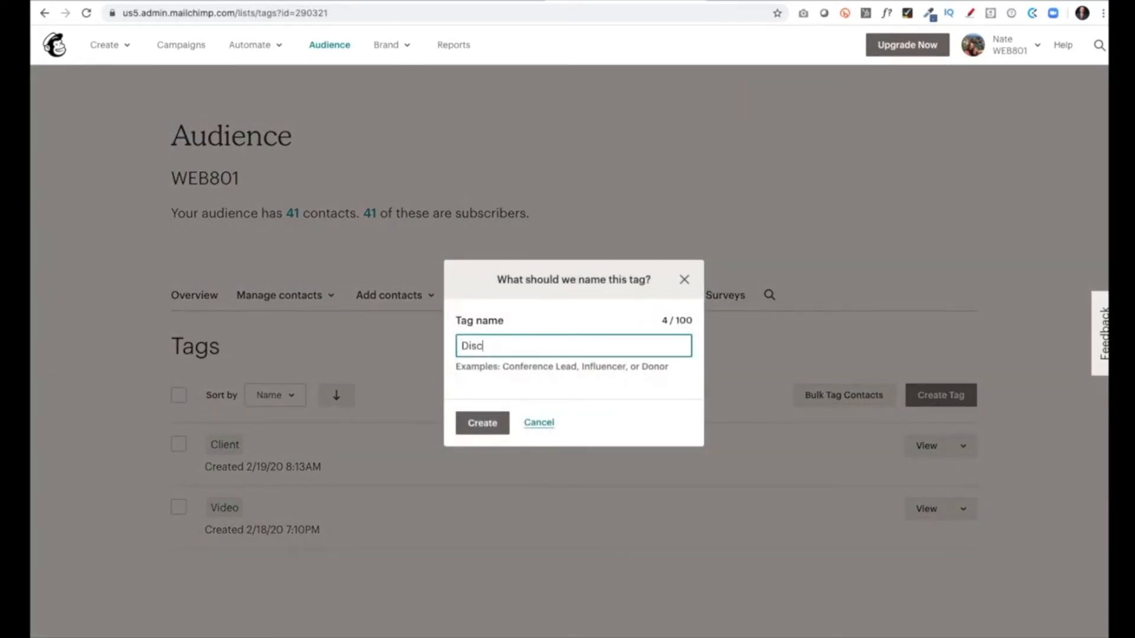
pyautogui.click(488, 429)
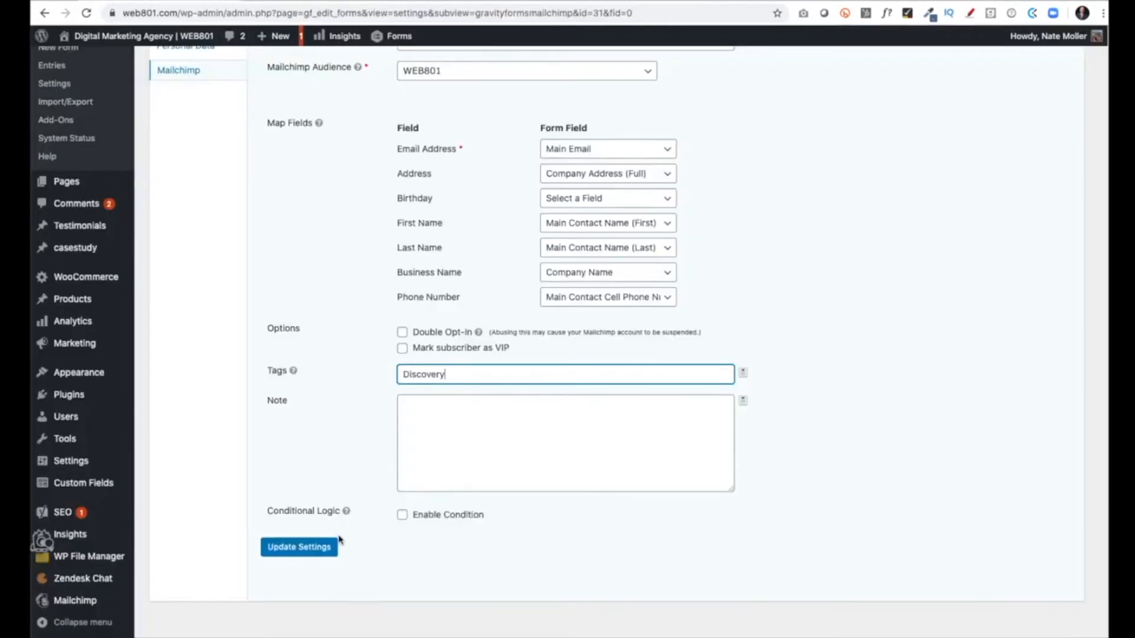
pyautogui.click(294, 547)
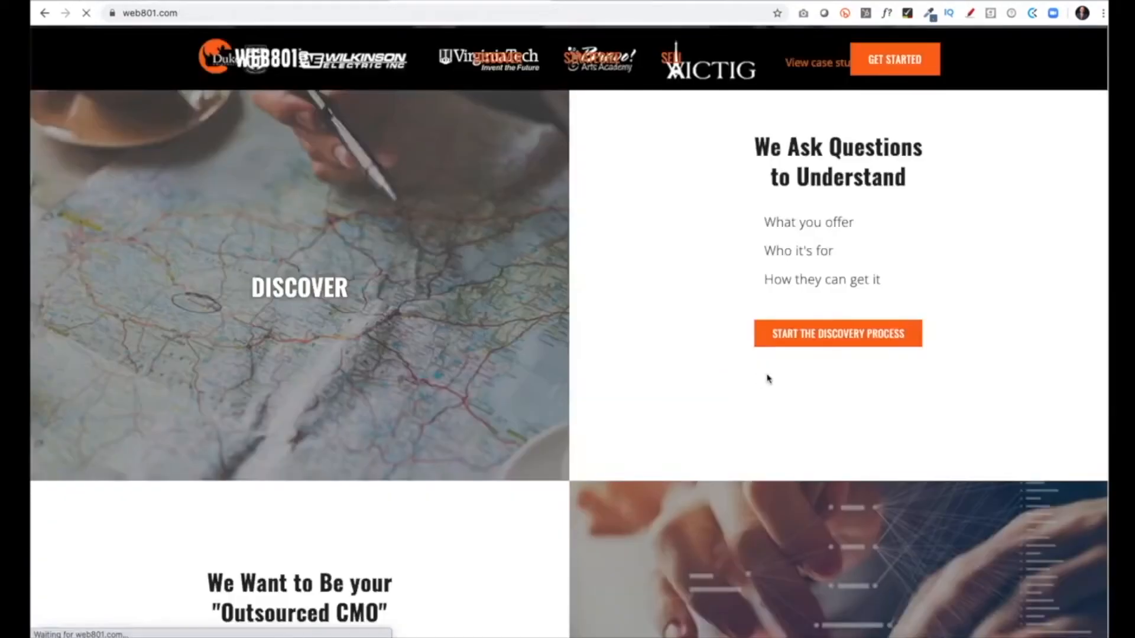
# Submit a test entry through the website's discovery form with Just starting, the first three problems, contact details with title Owner, and No for questions.
pyautogui.click(845, 341)
pyautogui.click(420, 215)
pyautogui.click(419, 227)
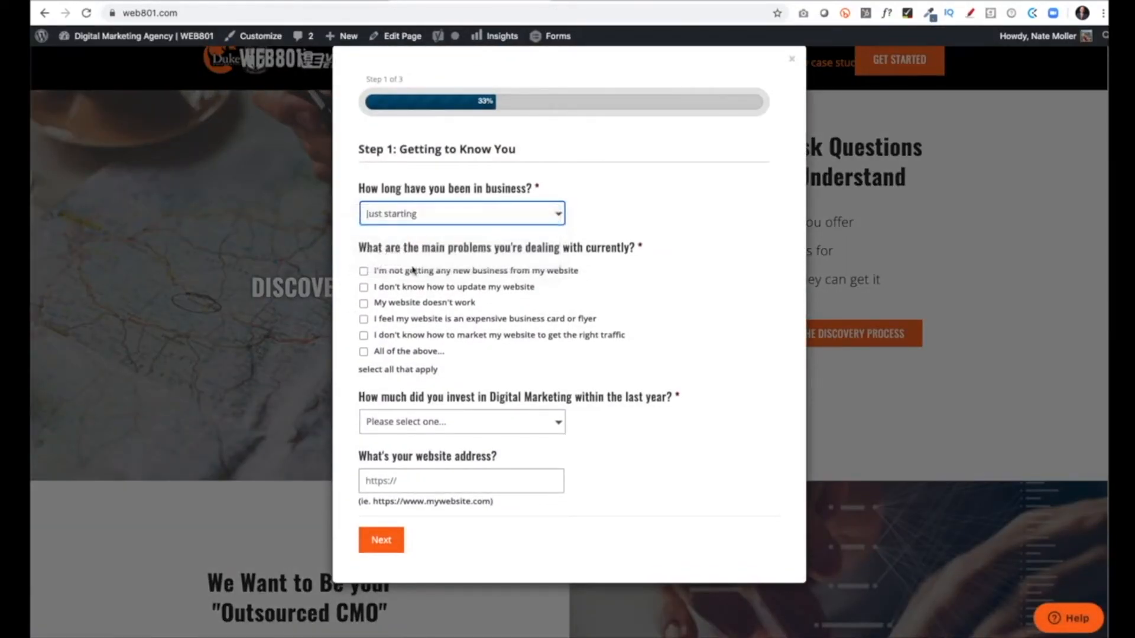
pyautogui.click(363, 271)
pyautogui.click(364, 288)
pyautogui.click(364, 303)
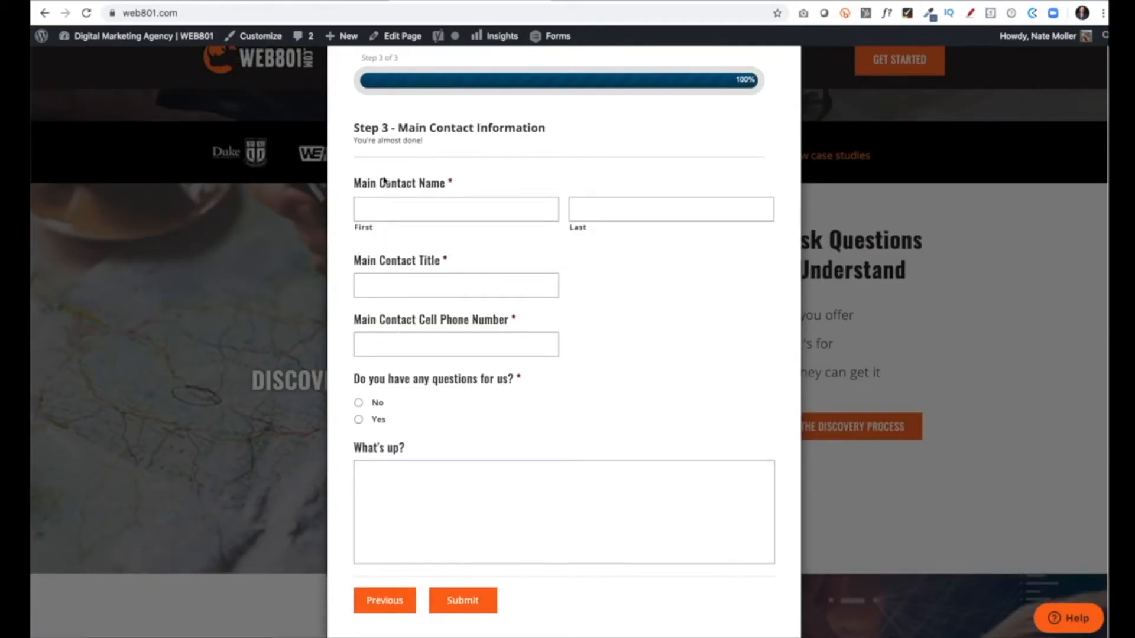
pyautogui.click(358, 403)
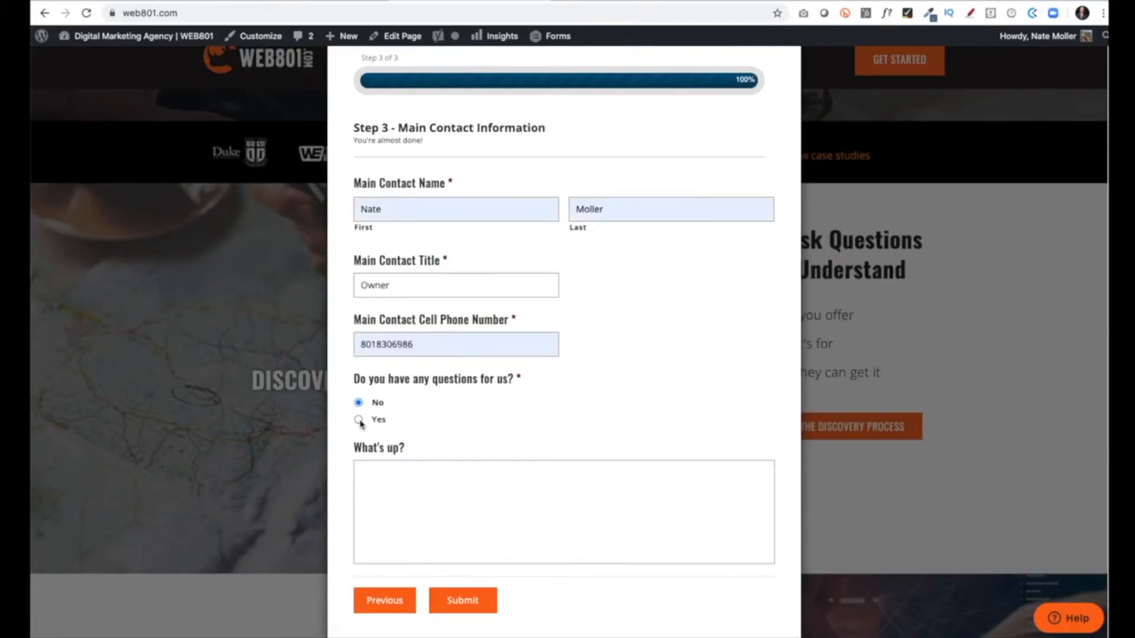
pyautogui.click(467, 579)
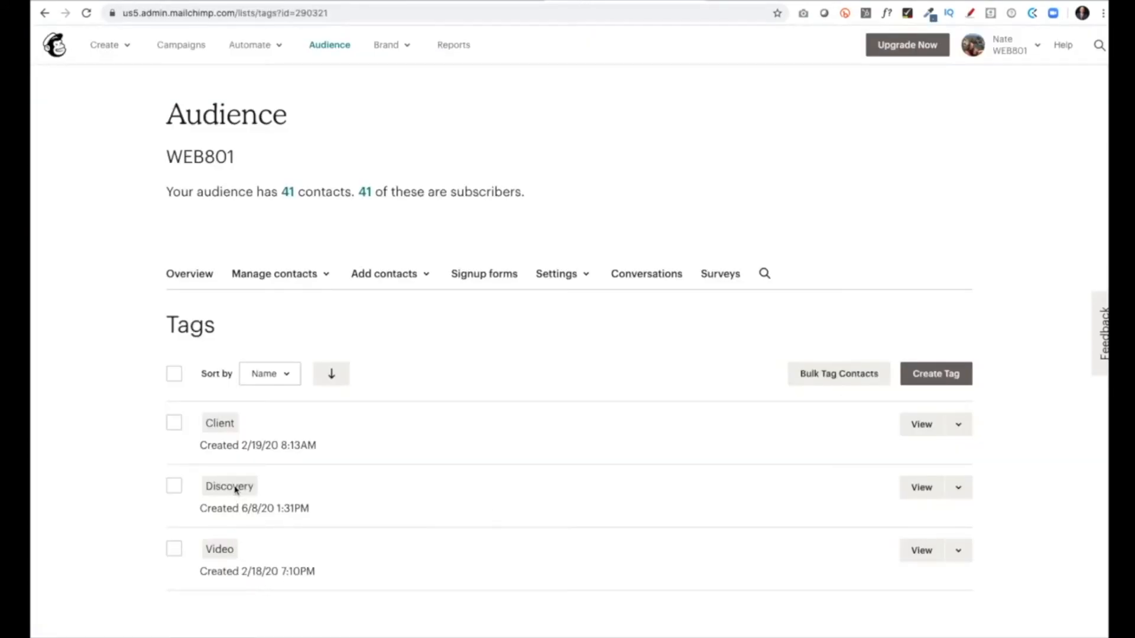
# In Mailchimp, check the WEB801 audience overview and view the contacts tagged Discovery.
pyautogui.scroll(1, 251, 366)
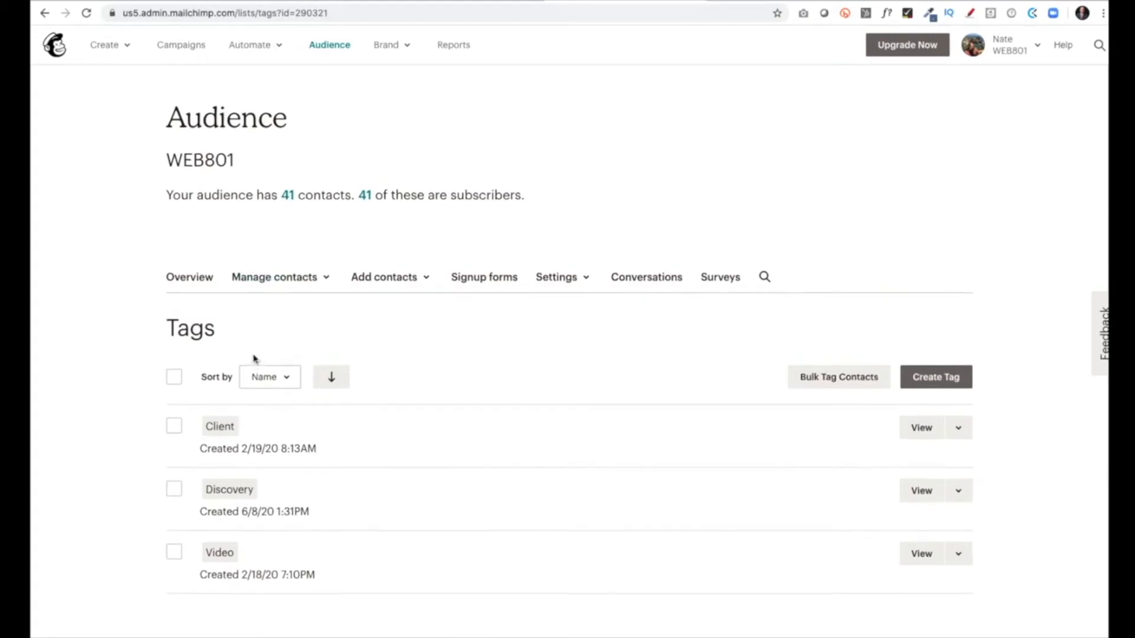
pyautogui.click(324, 45)
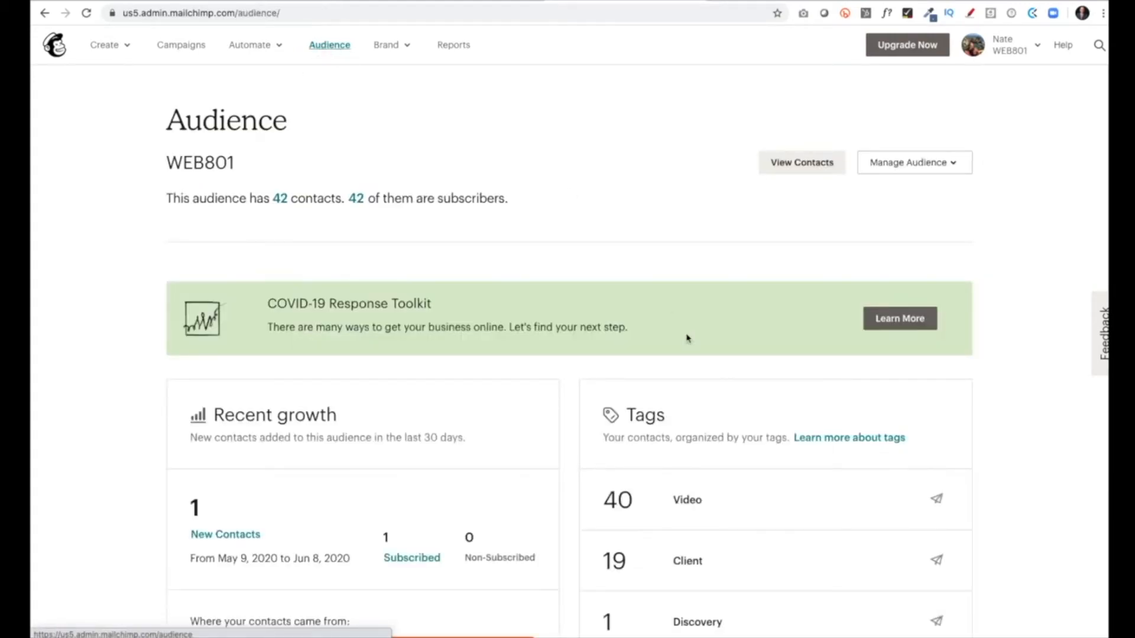
pyautogui.scroll(-4, 729, 464)
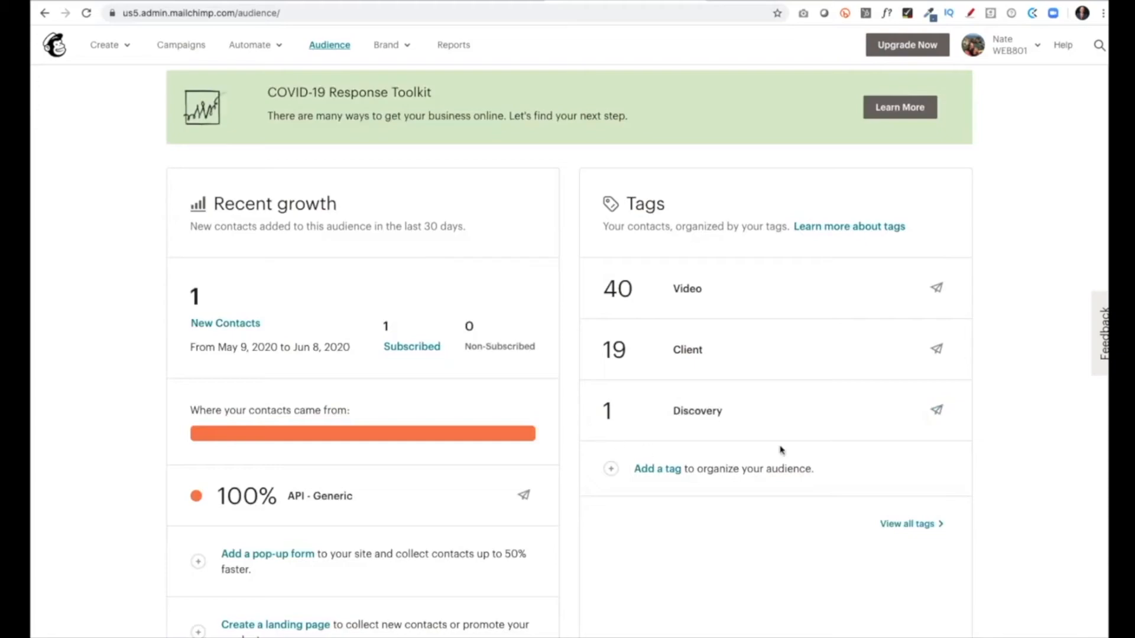
pyautogui.click(701, 417)
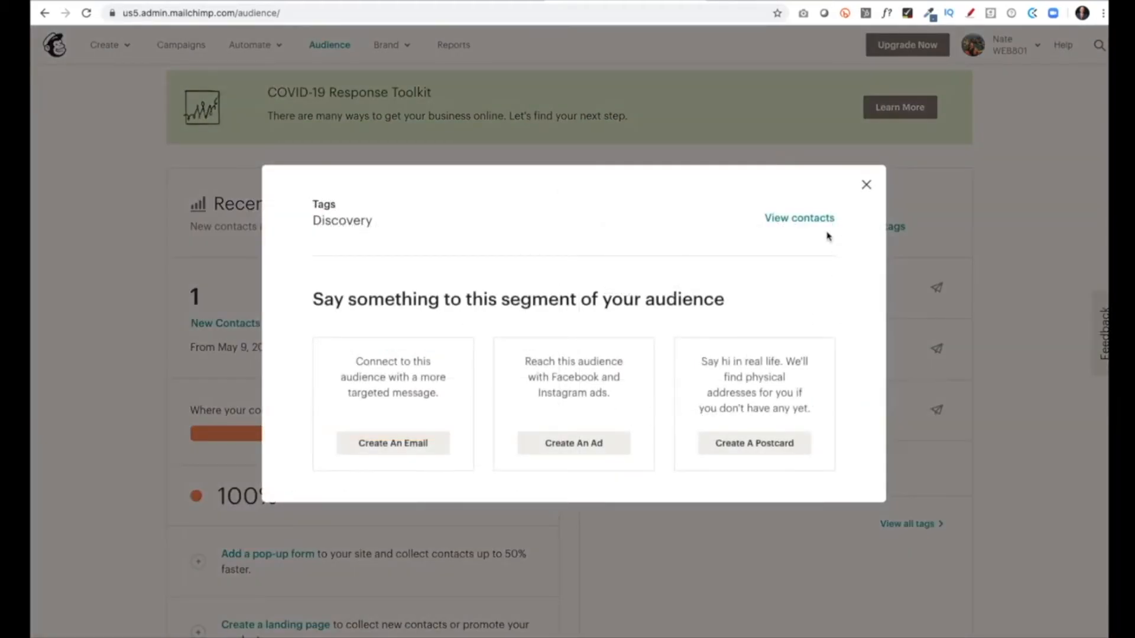
pyautogui.click(820, 221)
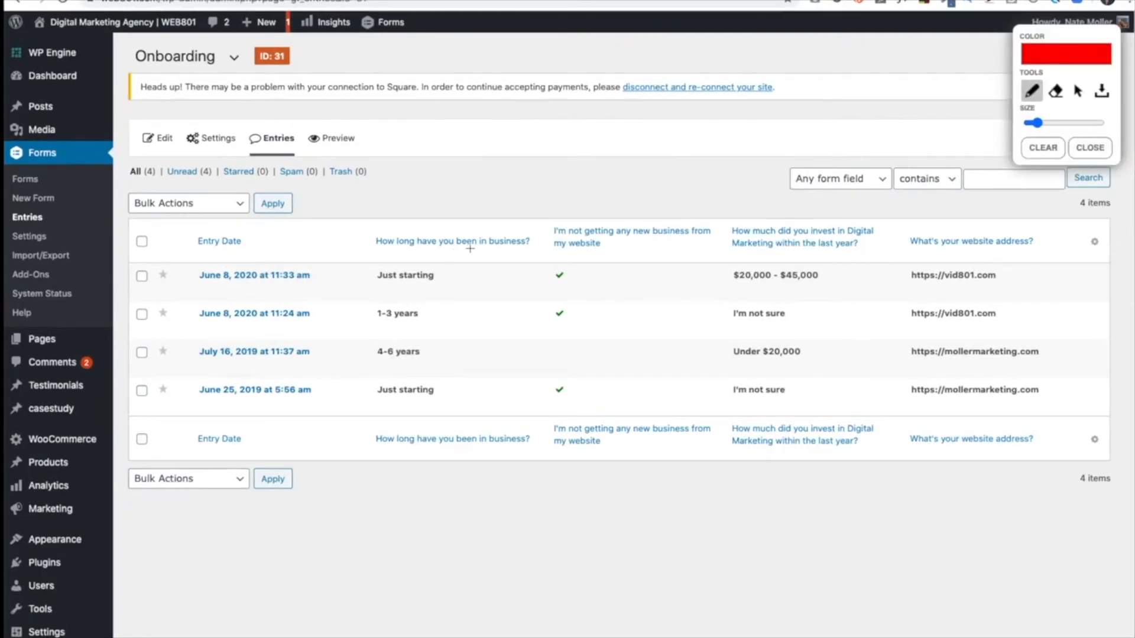
pyautogui.moveTo(467, 247)
pyautogui.mouseDown()
pyautogui.moveTo(240, 246)
pyautogui.moveTo(127, 279)
pyautogui.moveTo(353, 304)
pyautogui.moveTo(504, 262)
pyautogui.moveTo(425, 242)
pyautogui.mouseUp()
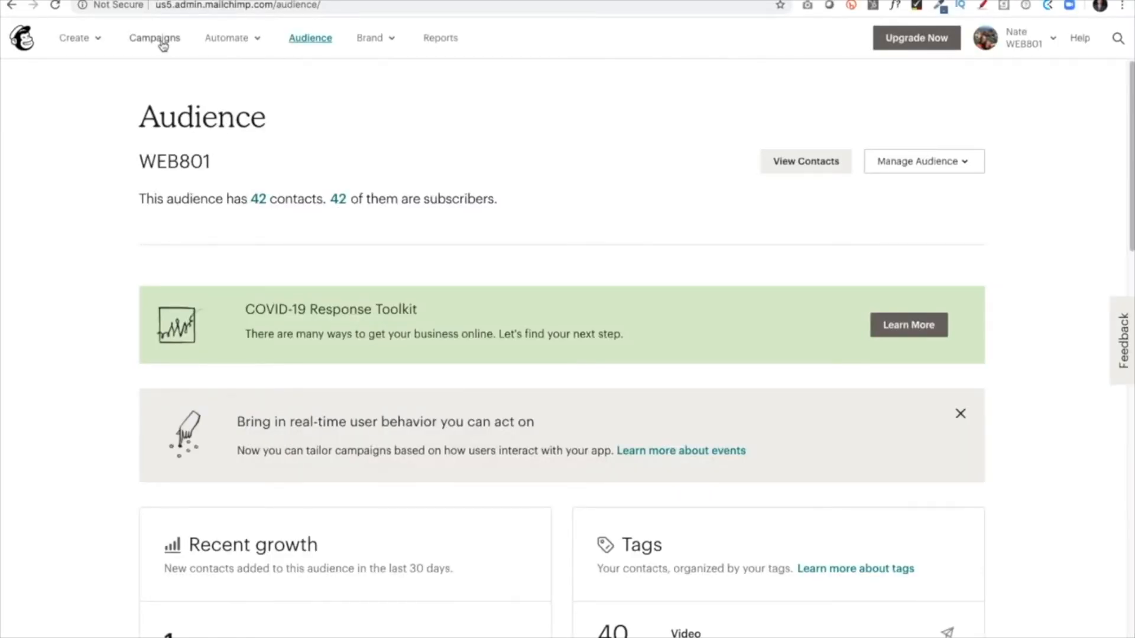
# Create a regular email campaign named Discovery #1 in Mailchimp.
pyautogui.click(155, 39)
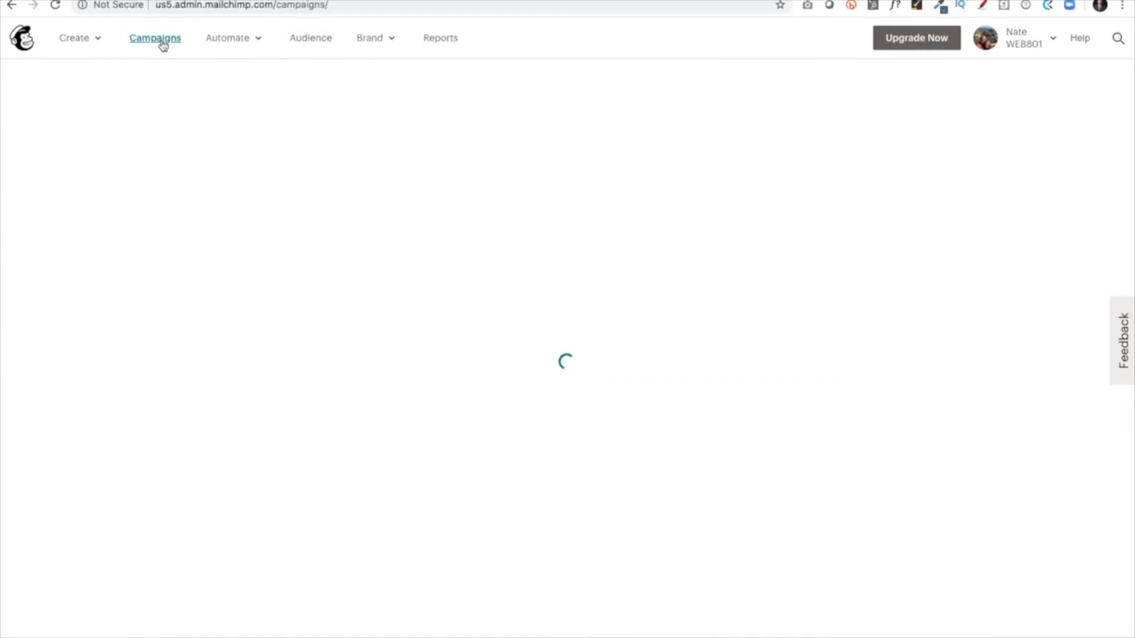
pyautogui.click(924, 112)
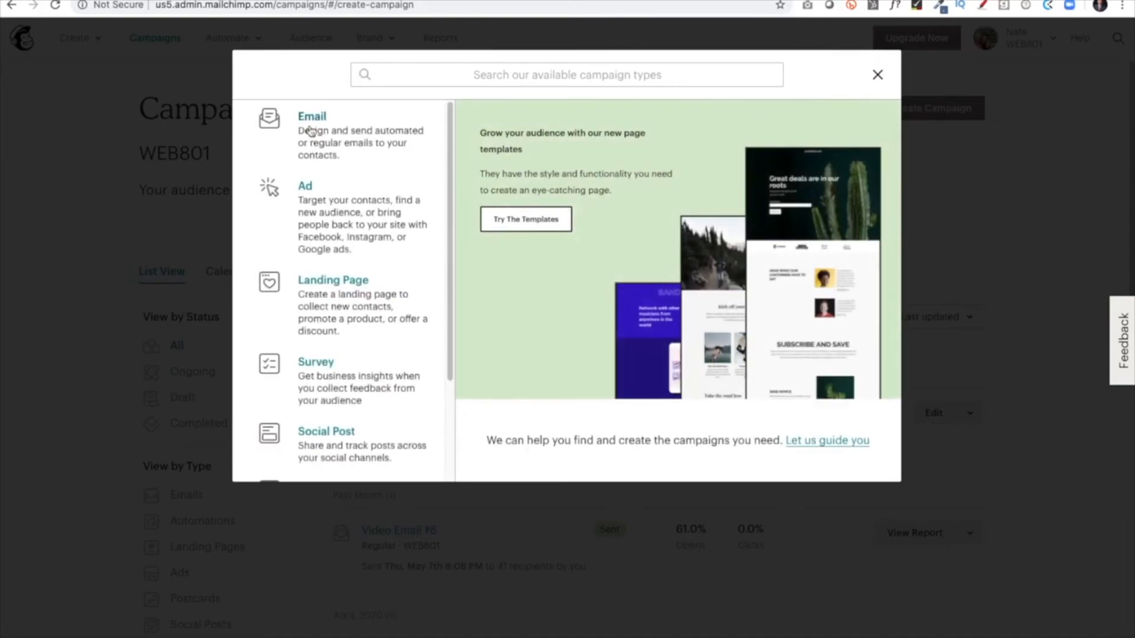
pyautogui.click(310, 130)
pyautogui.click(426, 312)
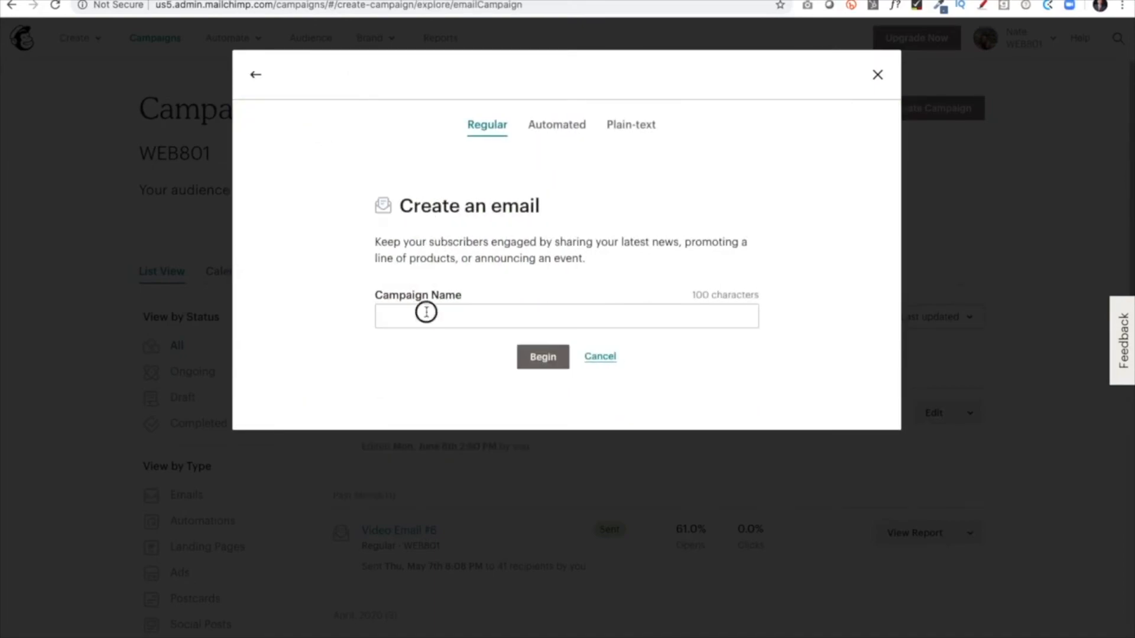
pyautogui.write('DISC')
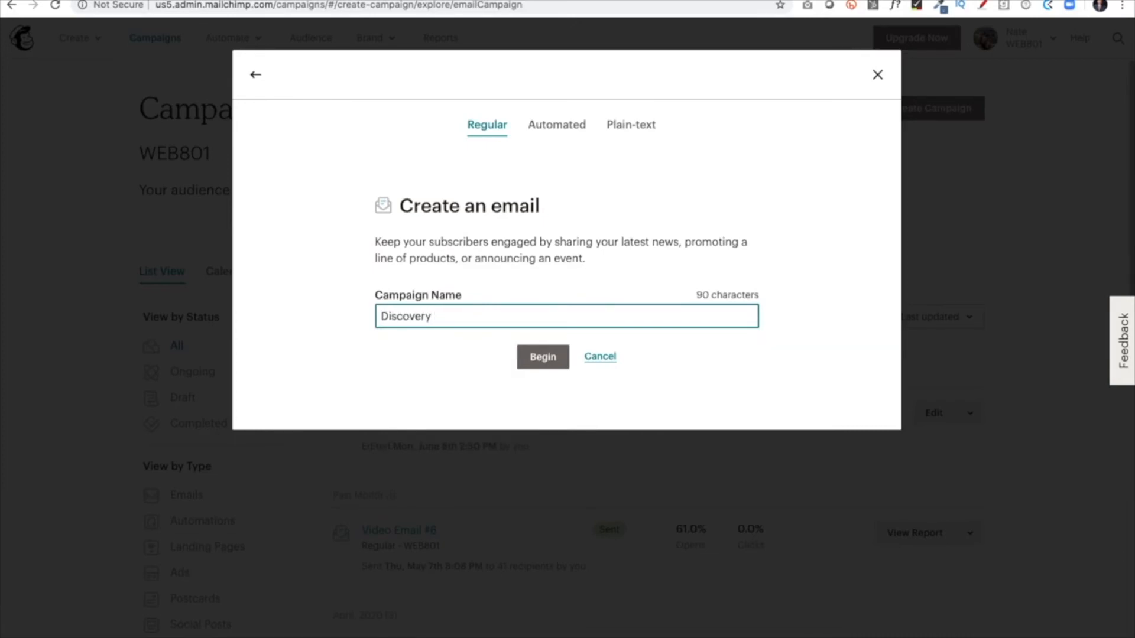
pyautogui.click(531, 369)
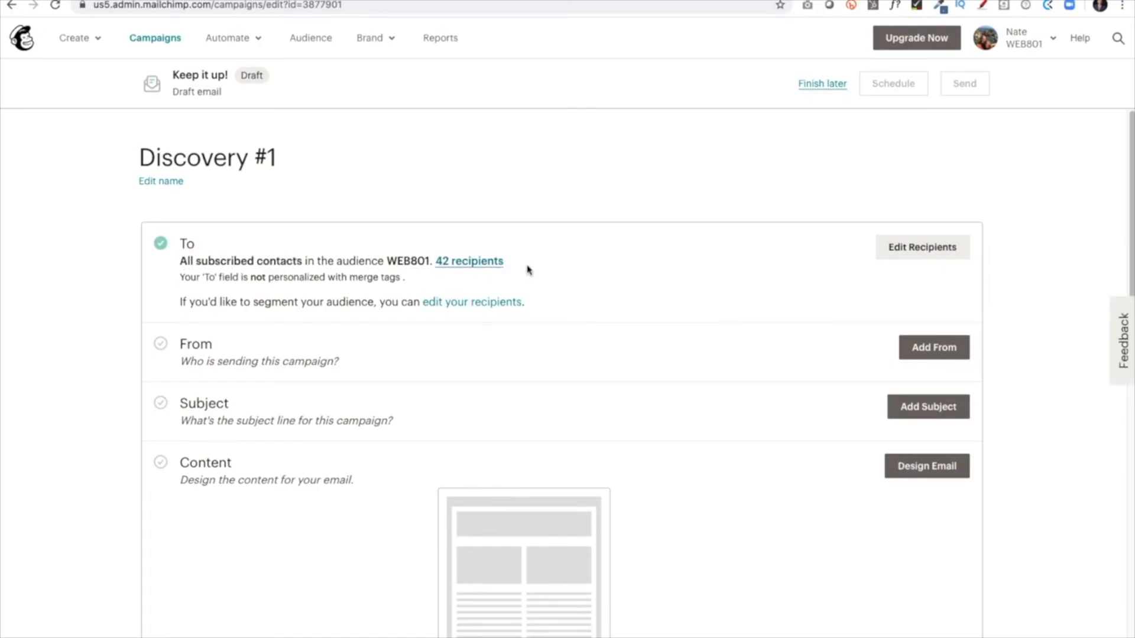
# Limit the campaign's recipients to the Discovery tag, personalize the To field with the *|FNAME|* merge tag, and save.
pyautogui.click(914, 256)
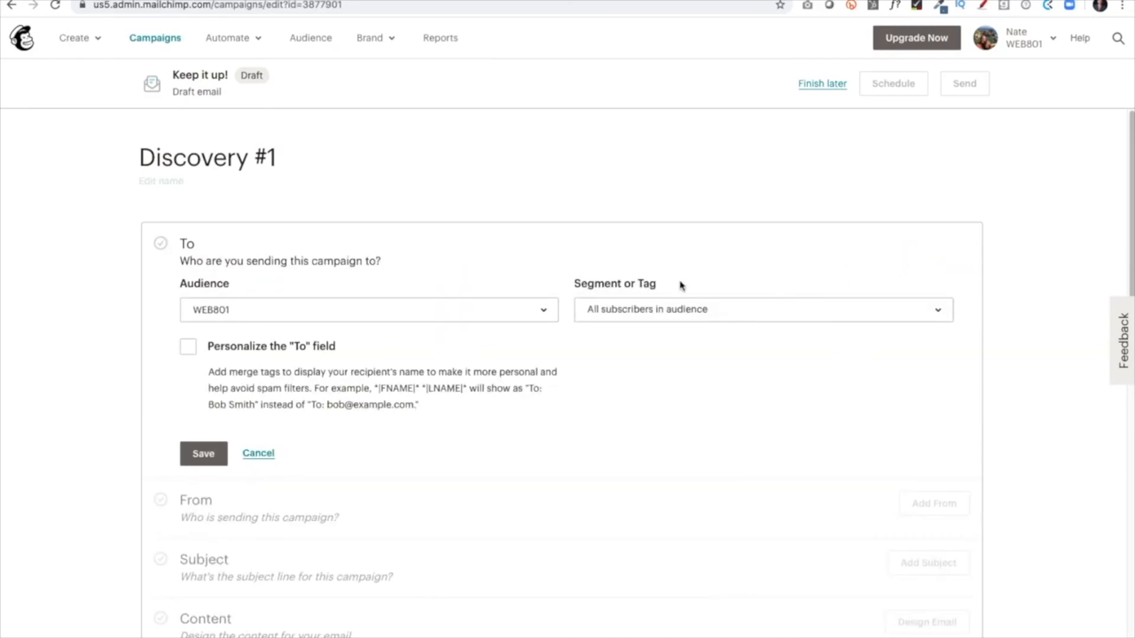
pyautogui.click(646, 314)
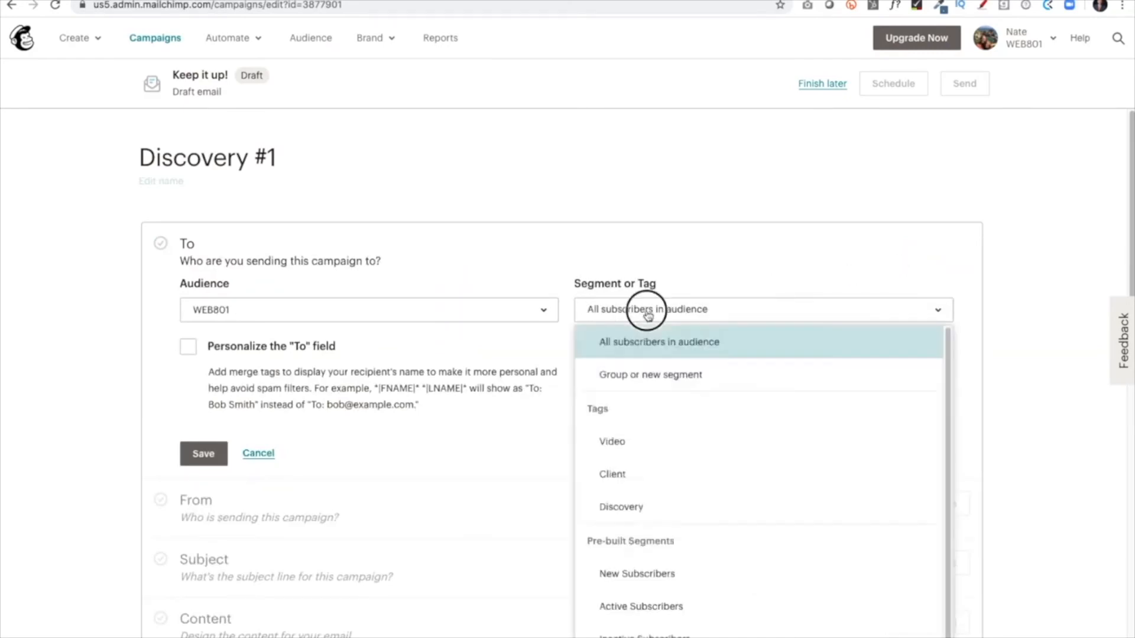
pyautogui.click(623, 509)
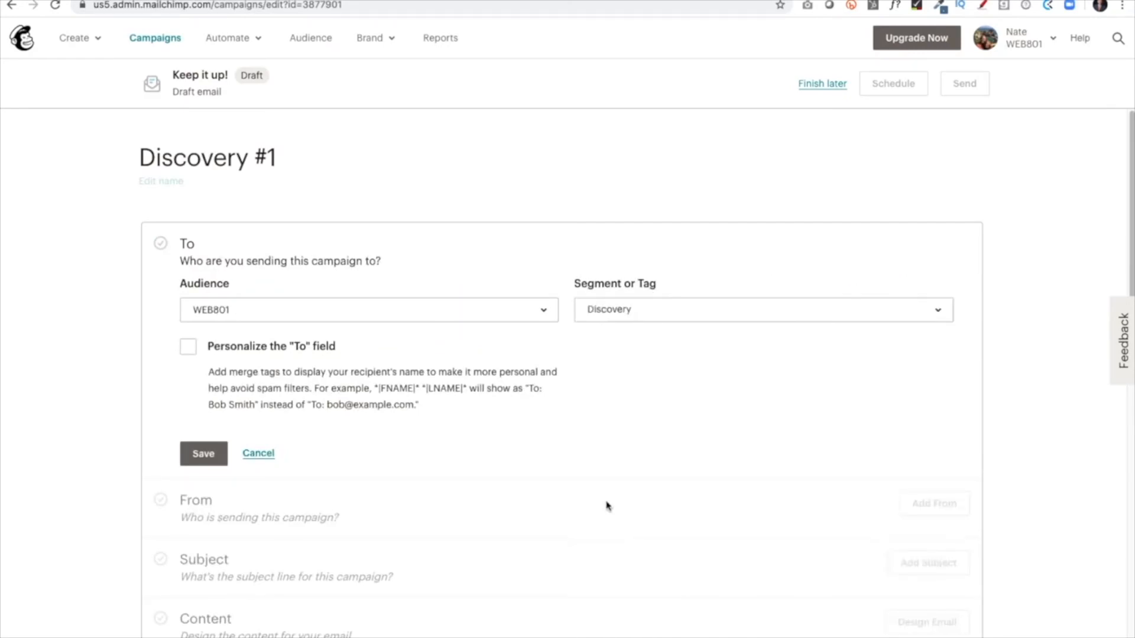
pyautogui.click(188, 352)
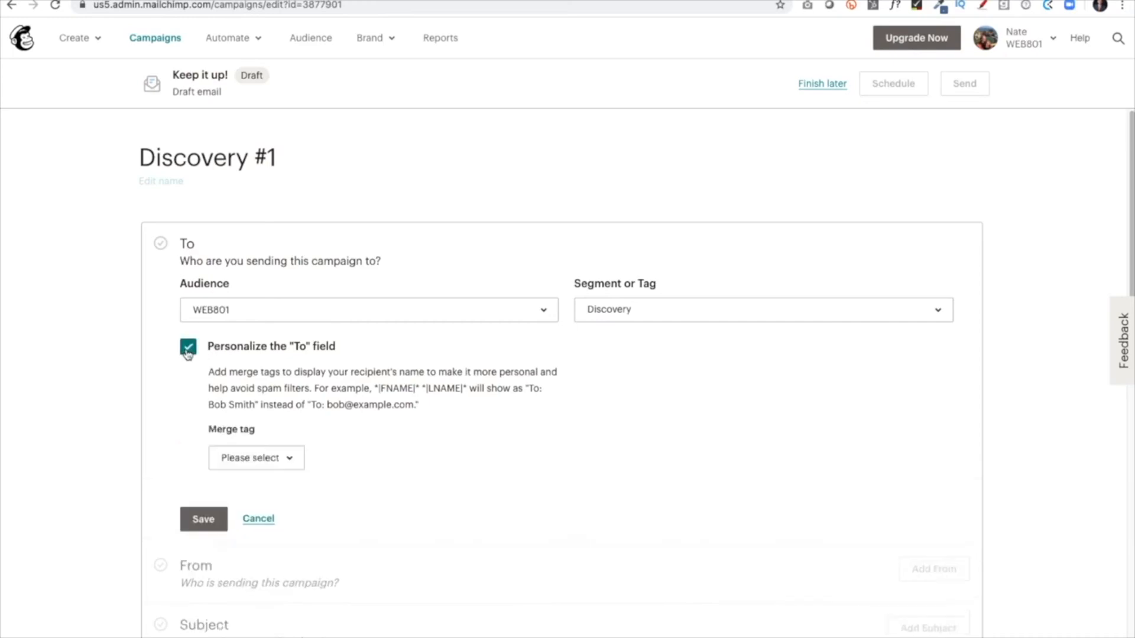
pyautogui.click(254, 458)
pyautogui.click(244, 524)
pyautogui.click(191, 522)
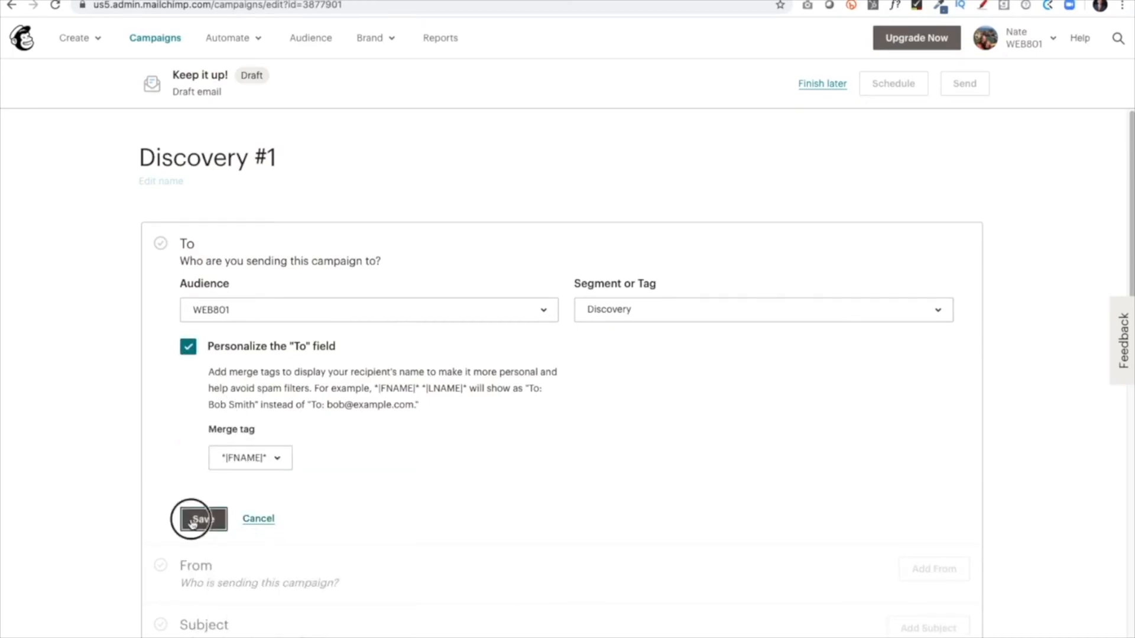
pyautogui.scroll(-2, 420, 337)
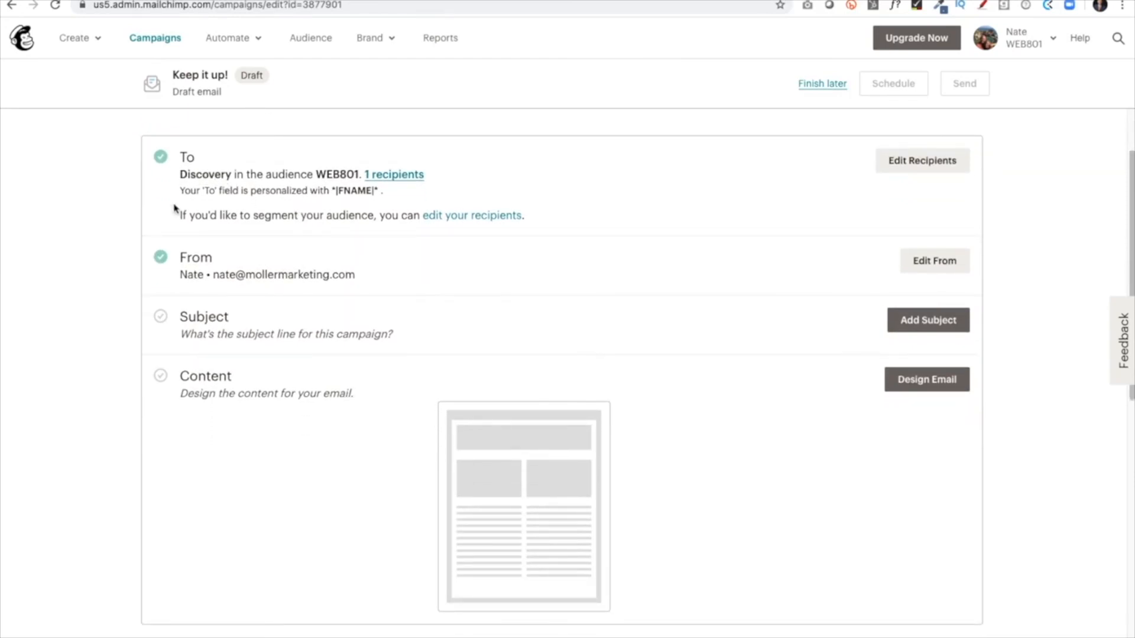
pyautogui.scroll(2, 484, 281)
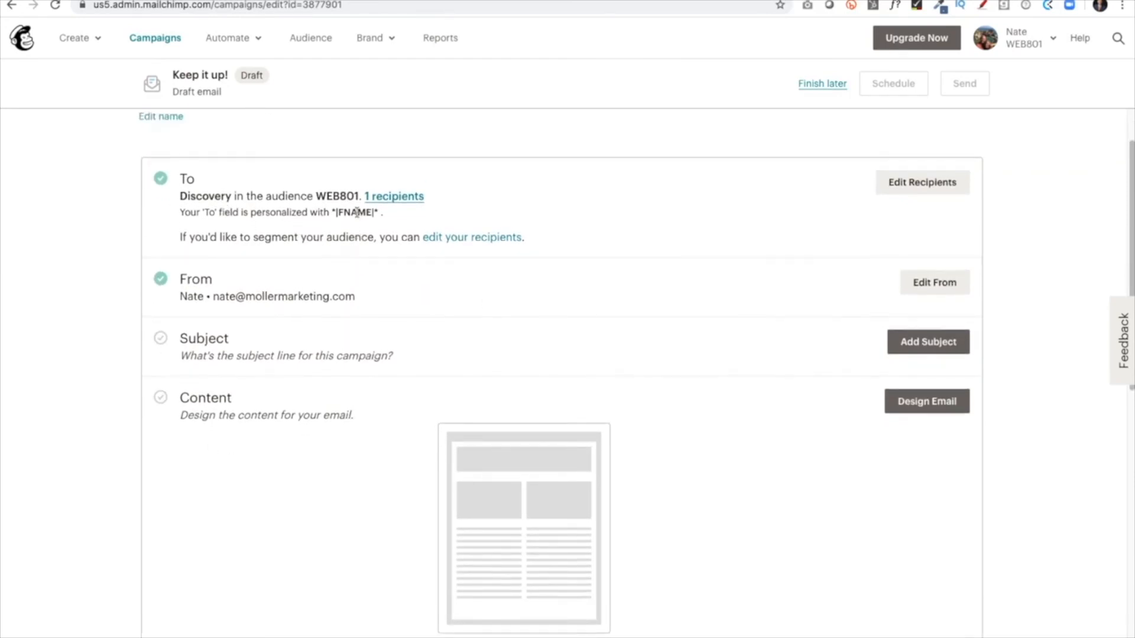